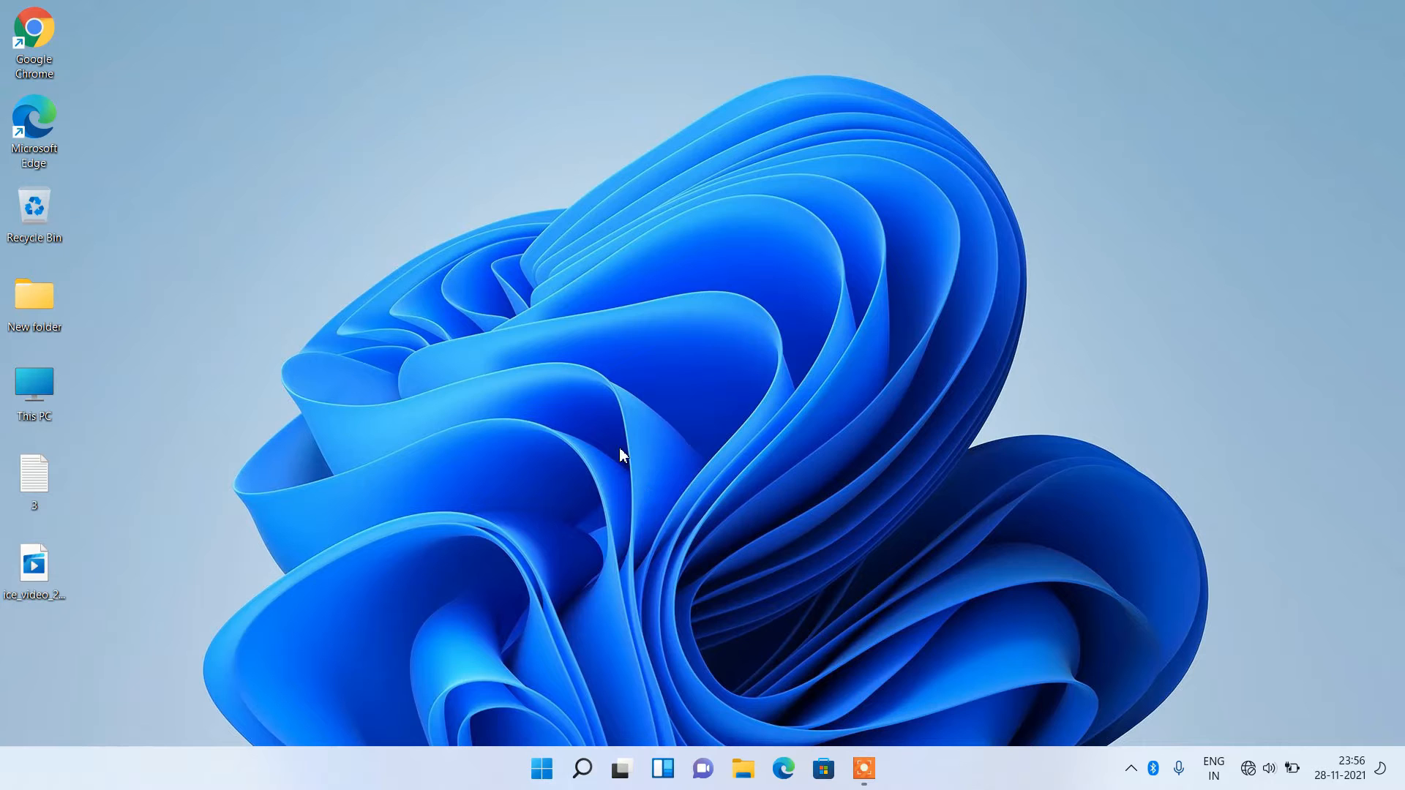
# Step: Search Windows for "services" and open the Services app
pyautogui.click(582, 768)
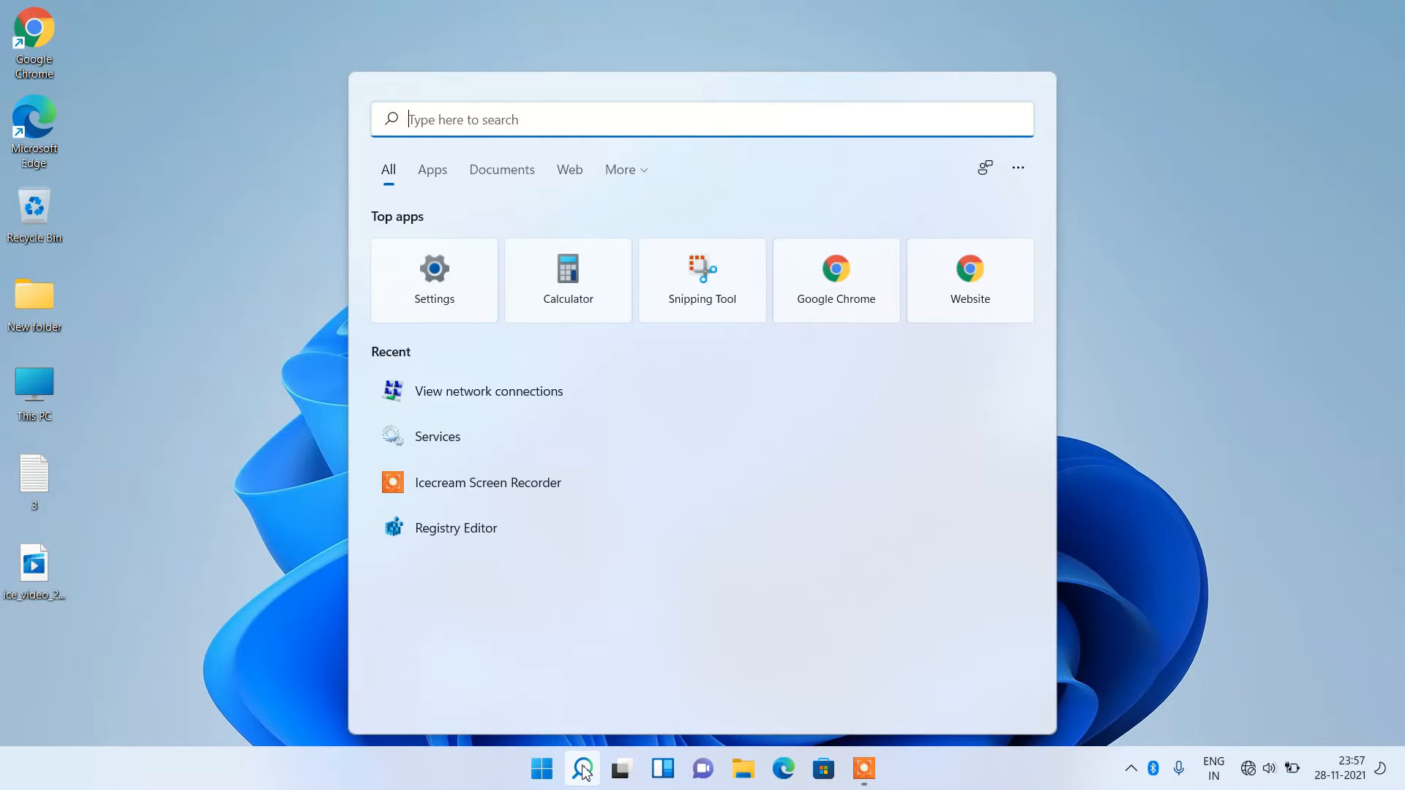
pyautogui.write('services')
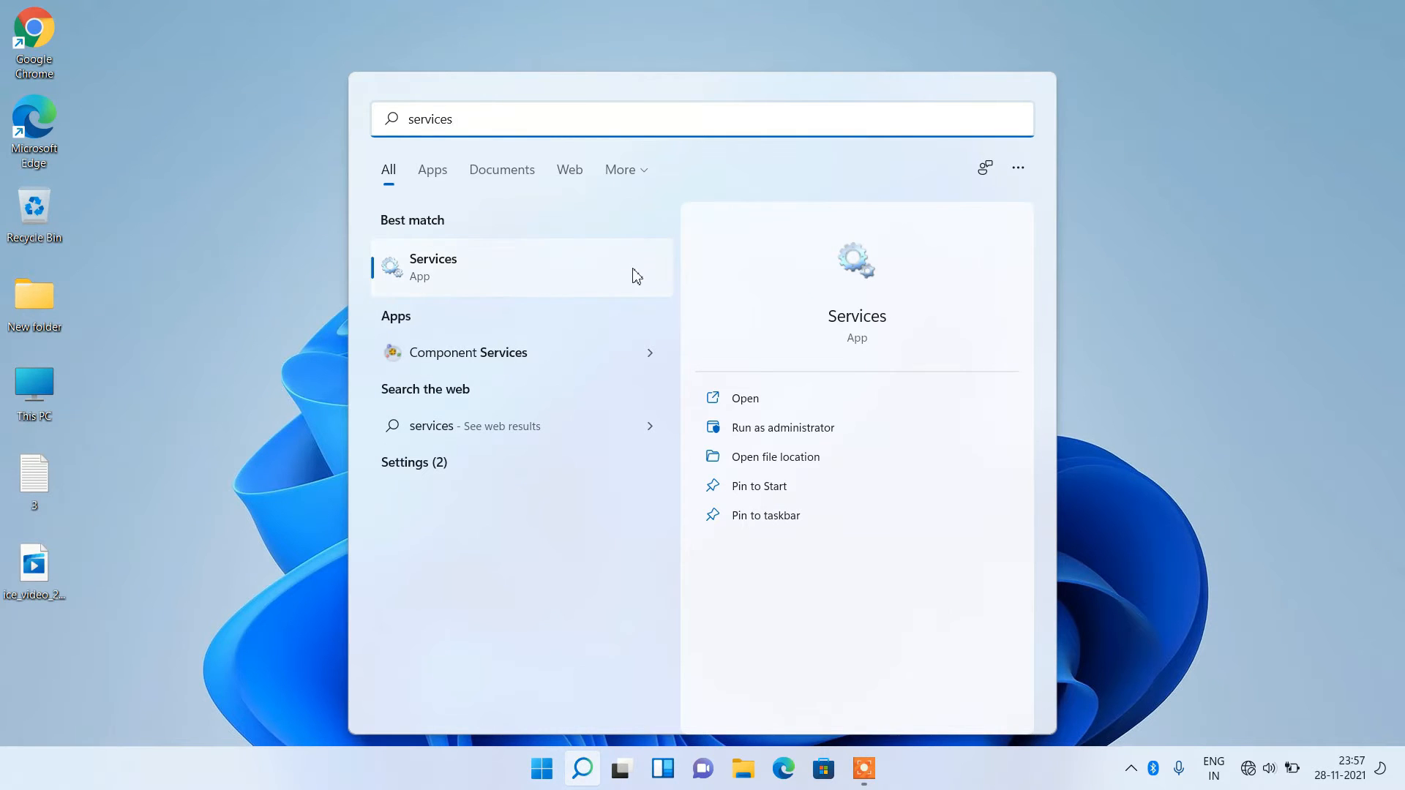
pyautogui.click(552, 282)
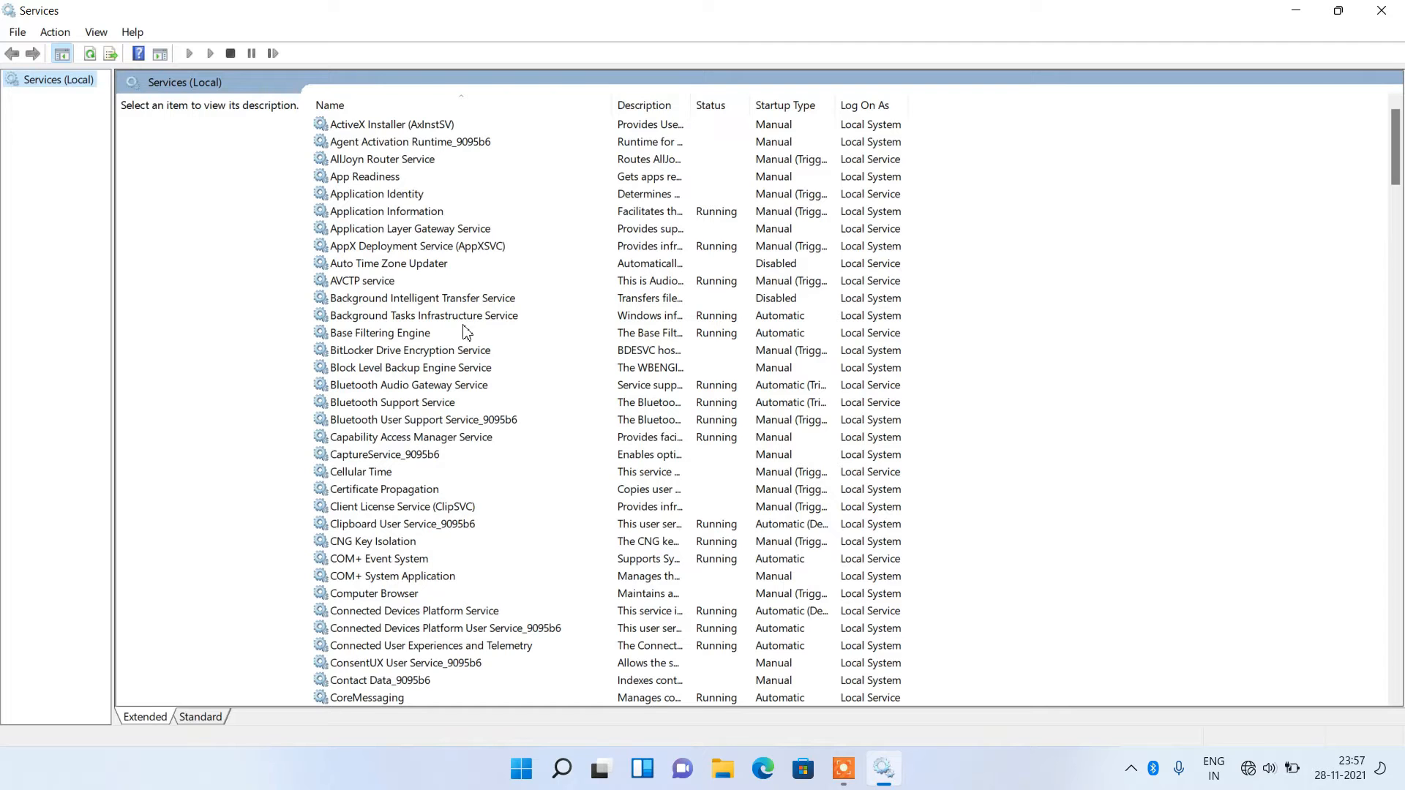
# Step: Find the WLAN AutoConfig service in the list and open its properties
pyautogui.click(408, 388)
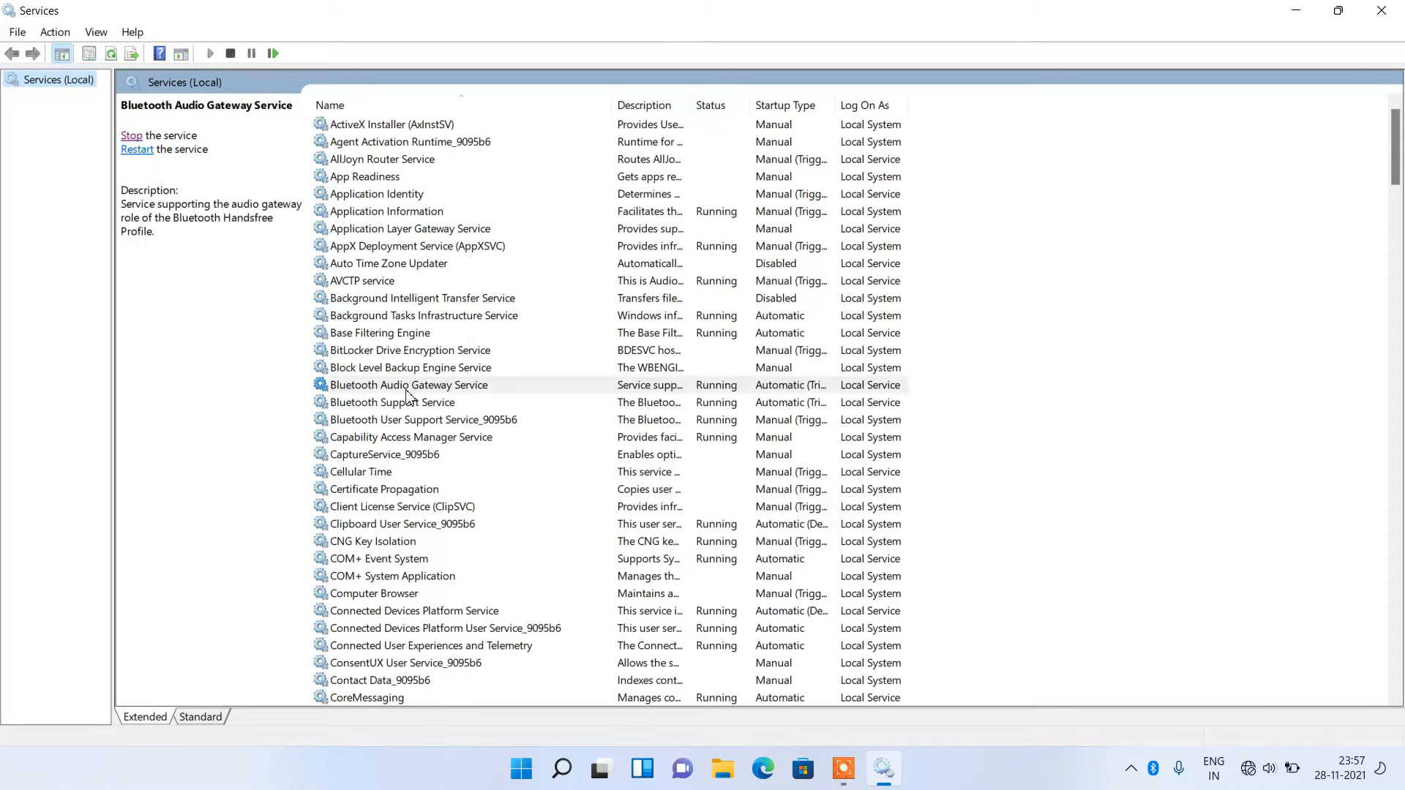
pyautogui.press('w')
pyautogui.press('l')
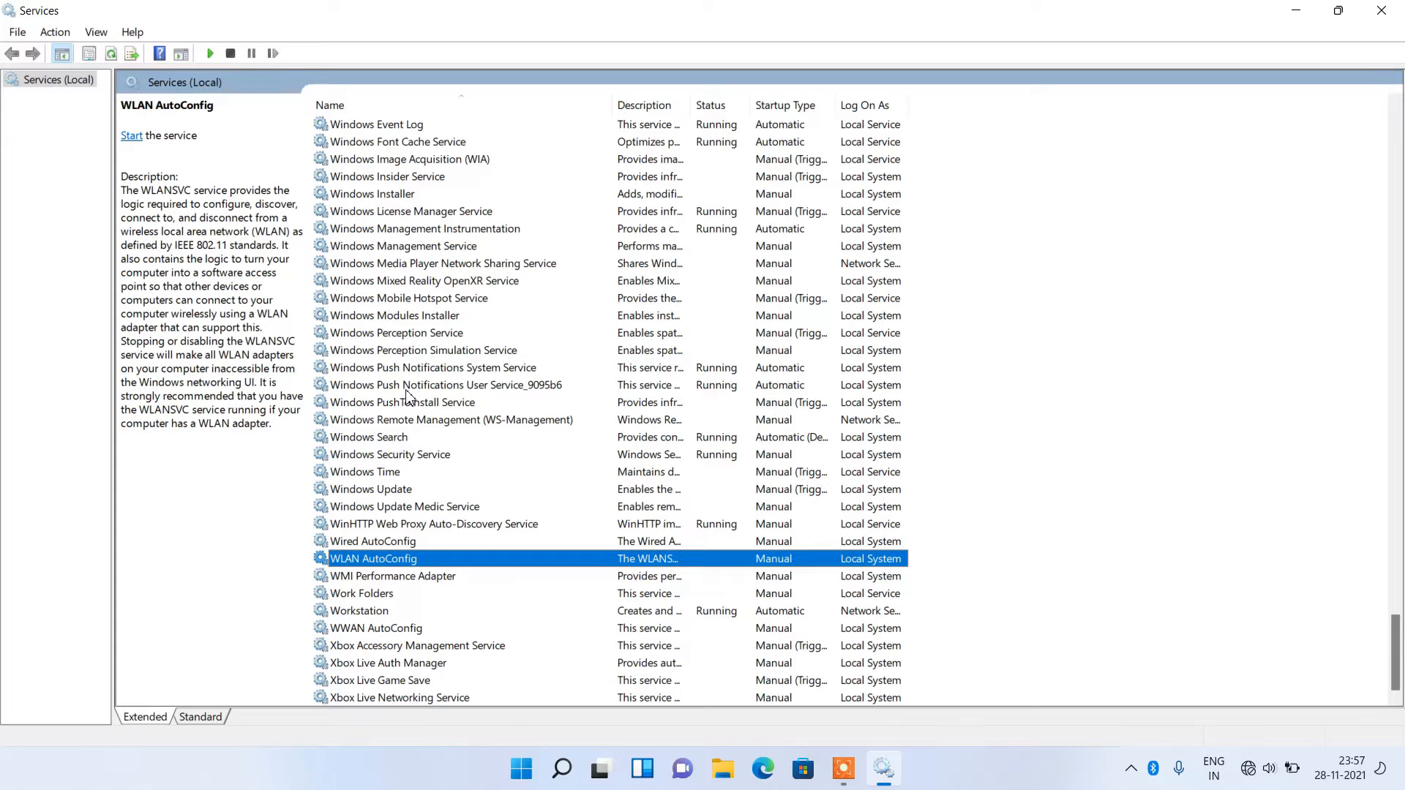
pyautogui.rightClick(426, 562)
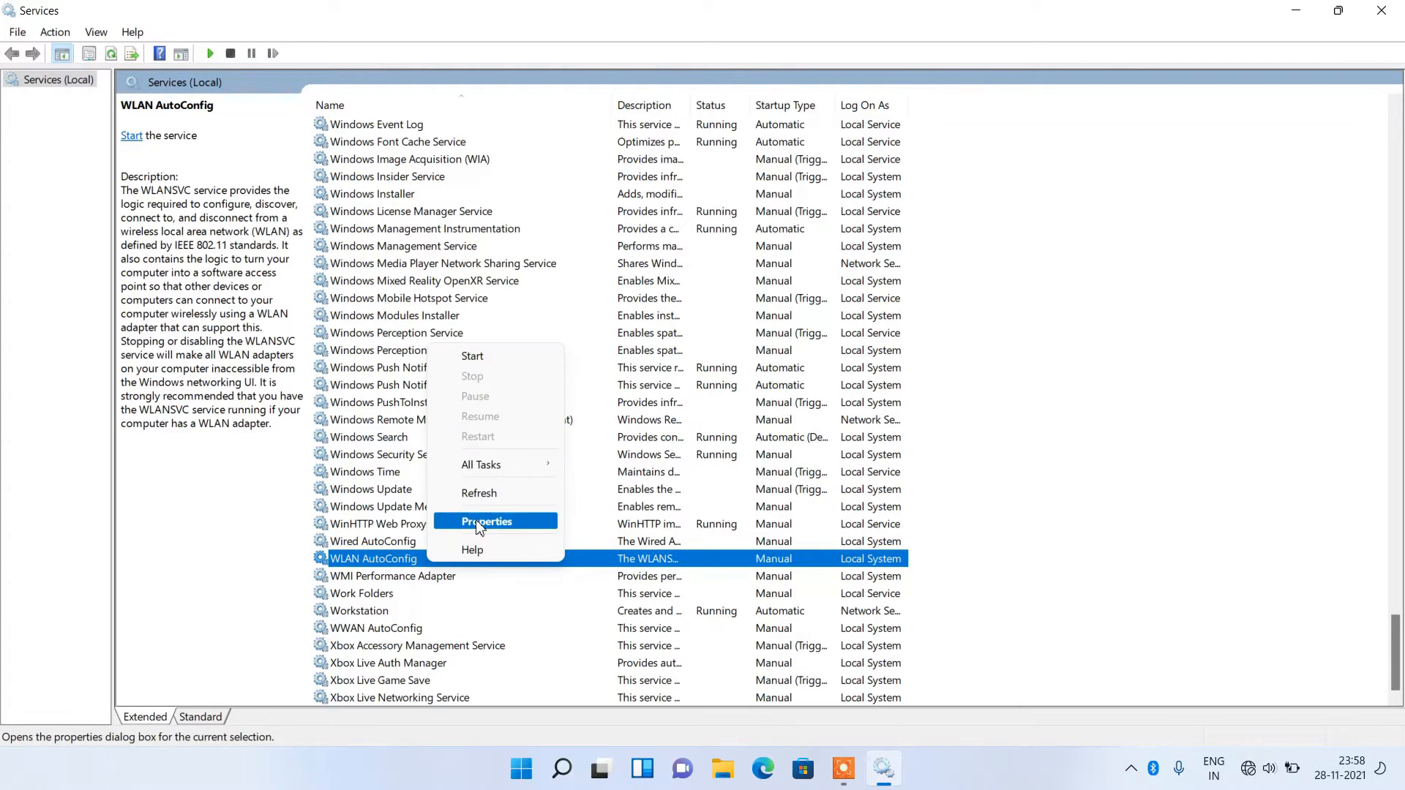
pyautogui.click(479, 522)
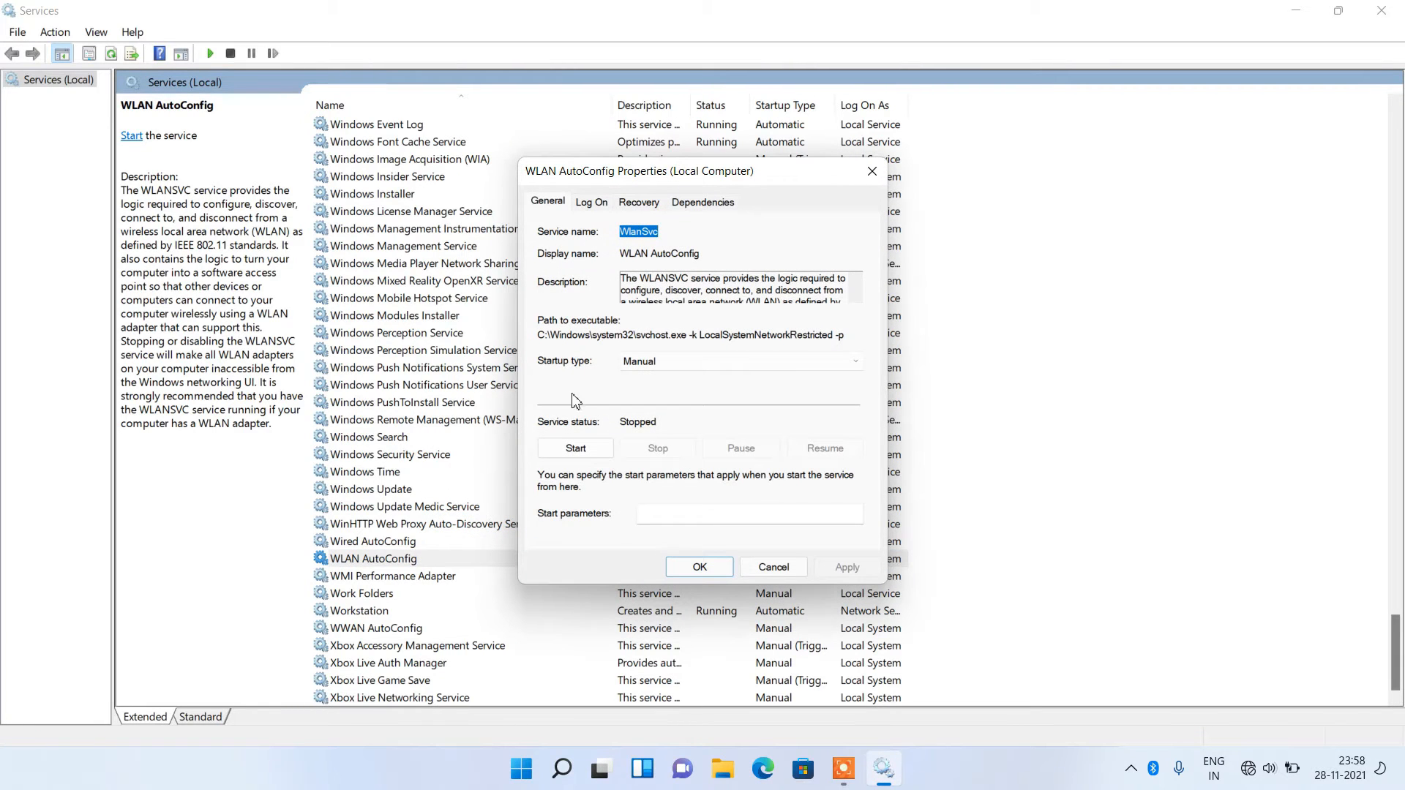
# Step: Set the WLAN AutoConfig startup type to Automatic, start the service, and apply the changes before closing Services
pyautogui.click(640, 364)
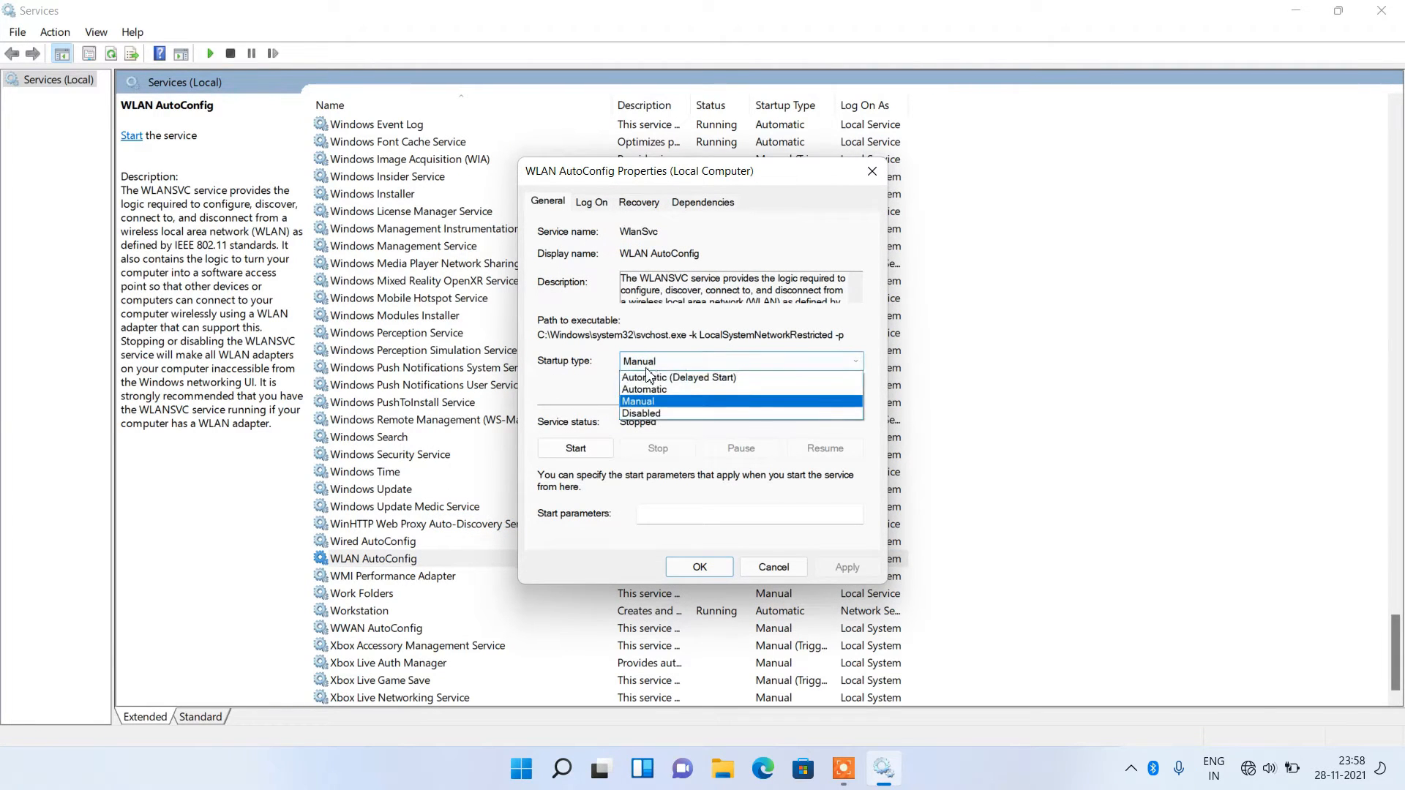
pyautogui.click(645, 392)
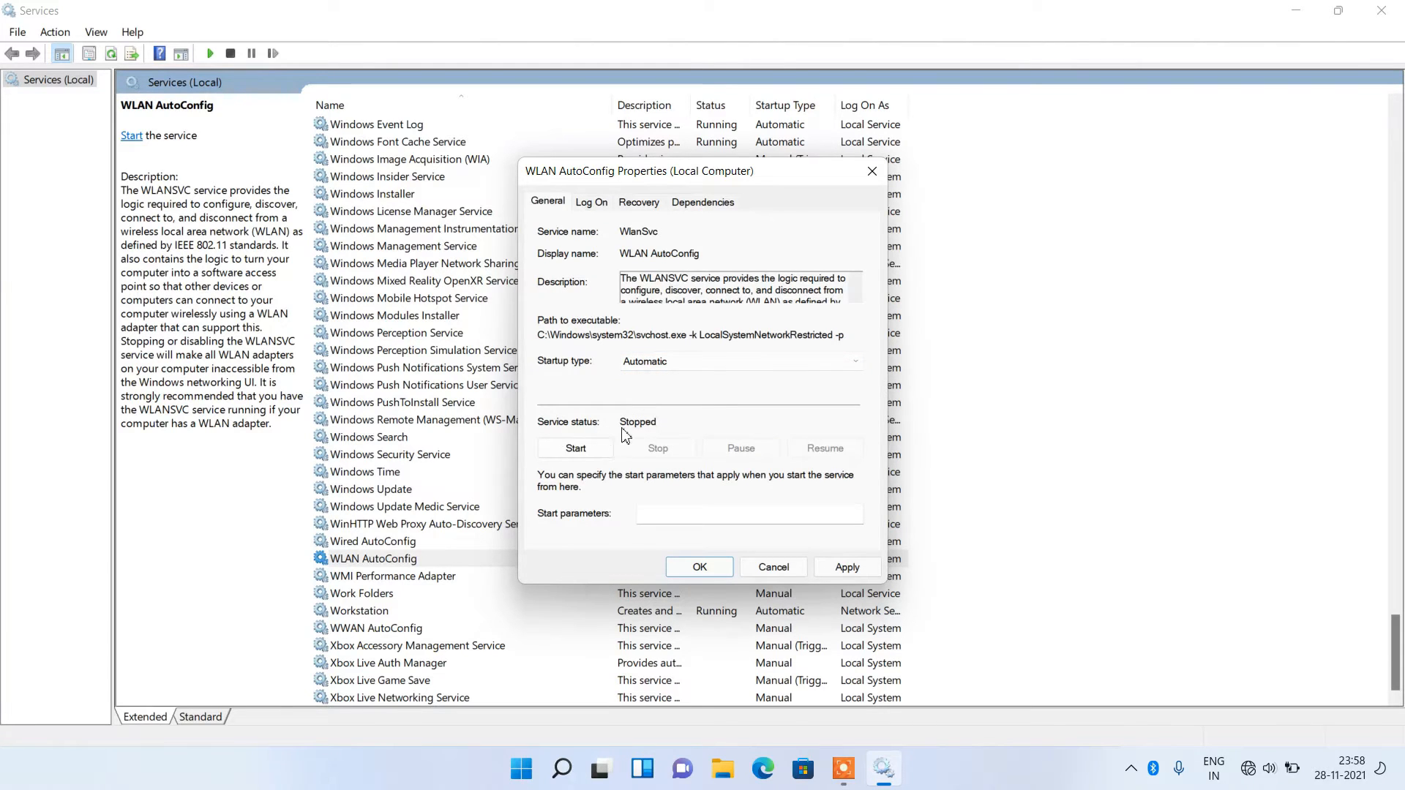
pyautogui.click(597, 456)
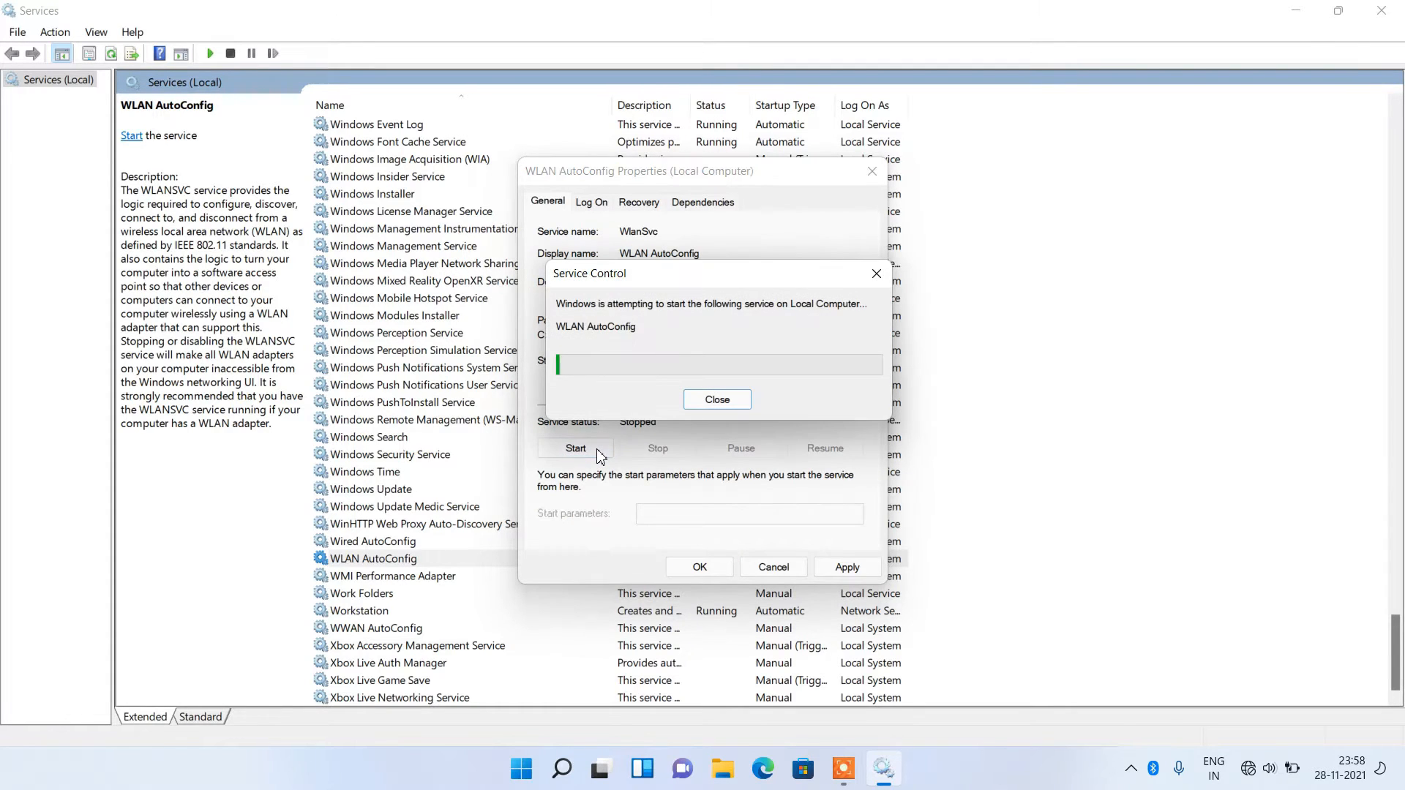
pyautogui.click(838, 566)
pyautogui.click(699, 567)
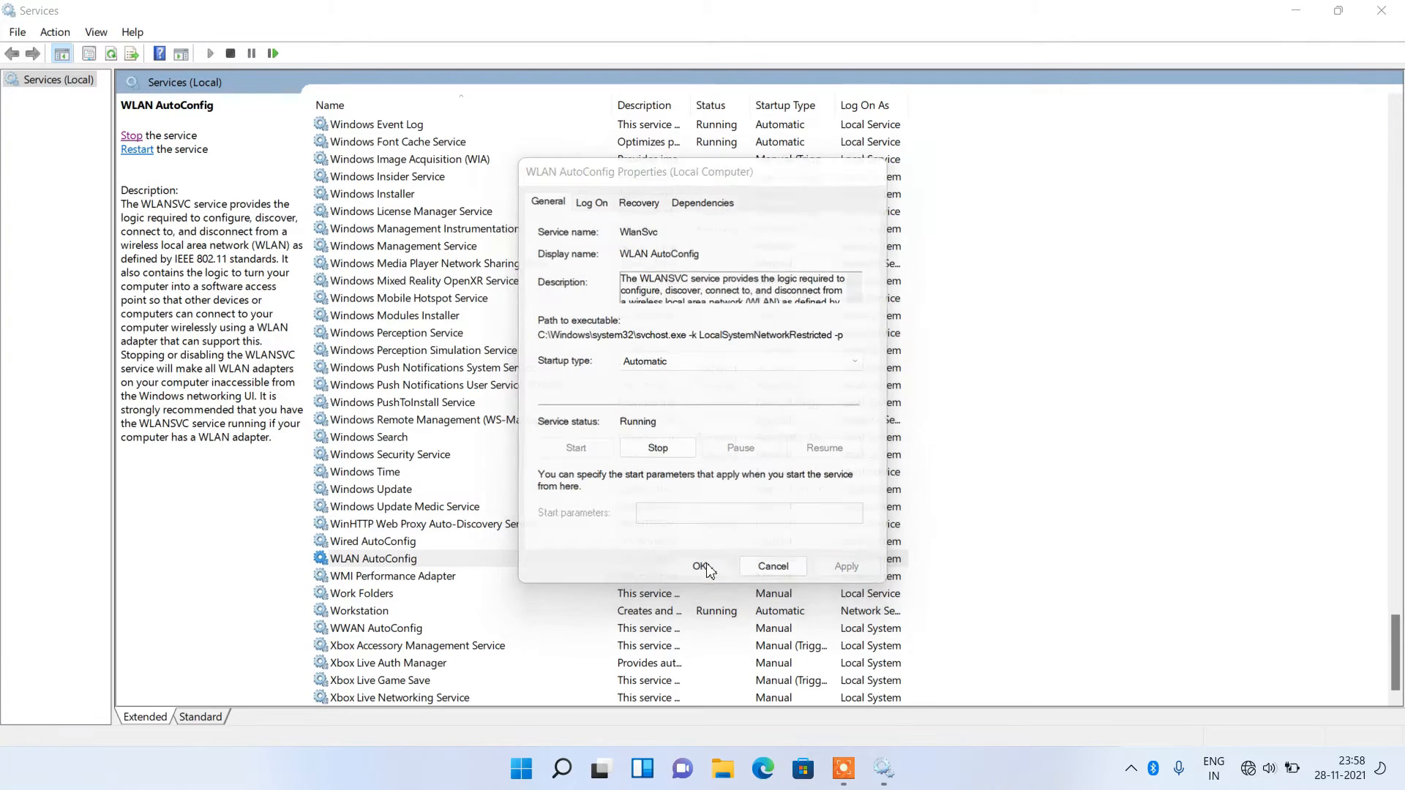
pyautogui.click(1381, 10)
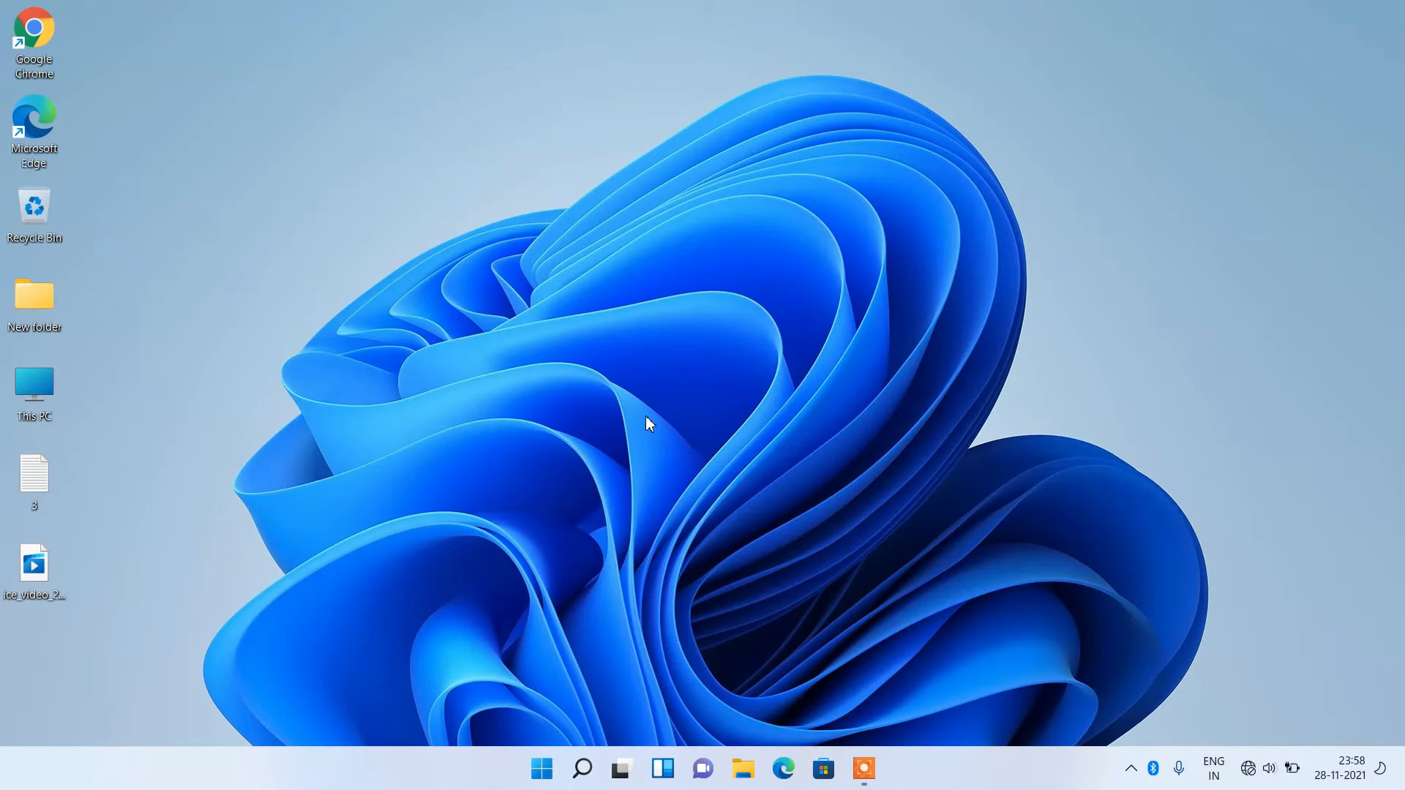
# Step: Search Windows for "view network" and open View network connections
pyautogui.click(582, 768)
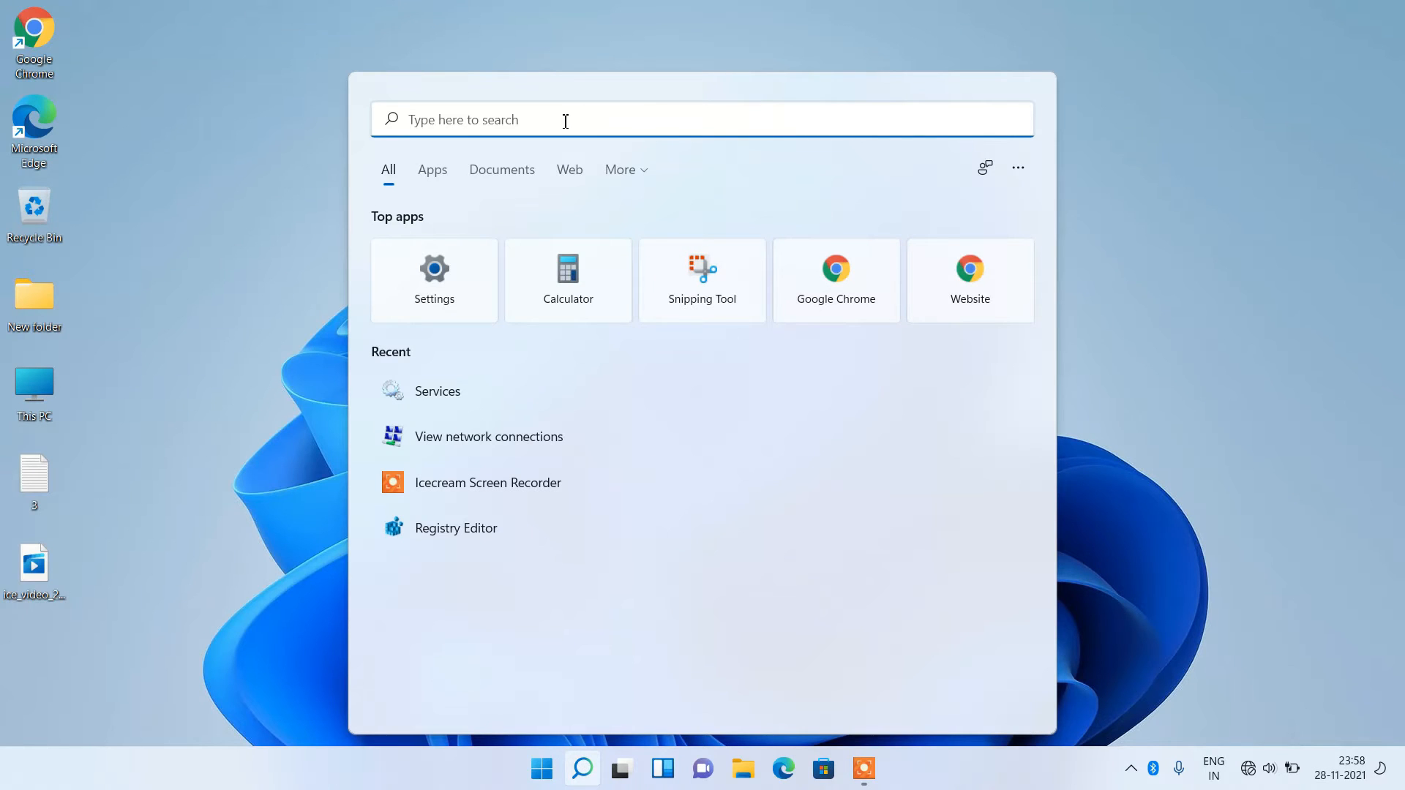
pyautogui.write('view network')
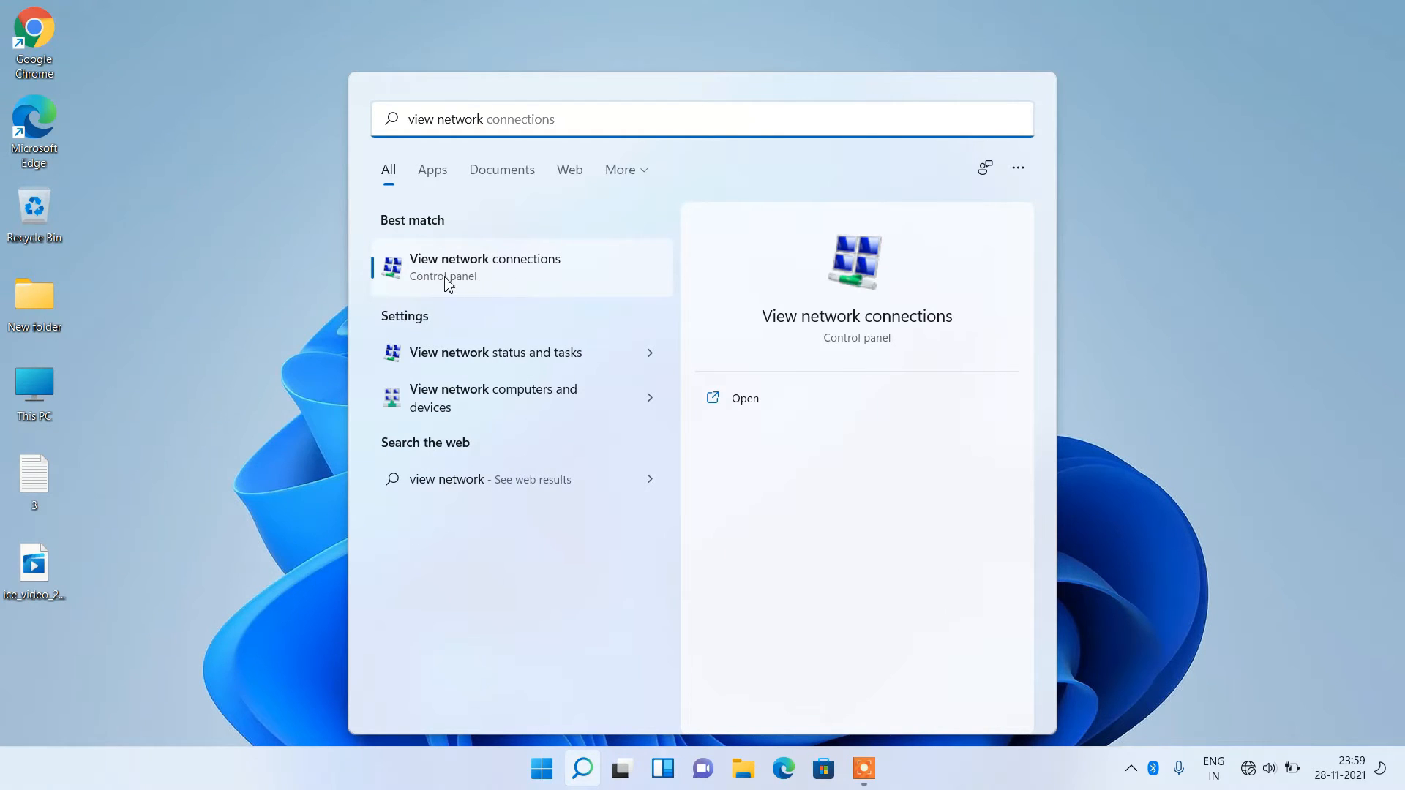
pyautogui.click(517, 283)
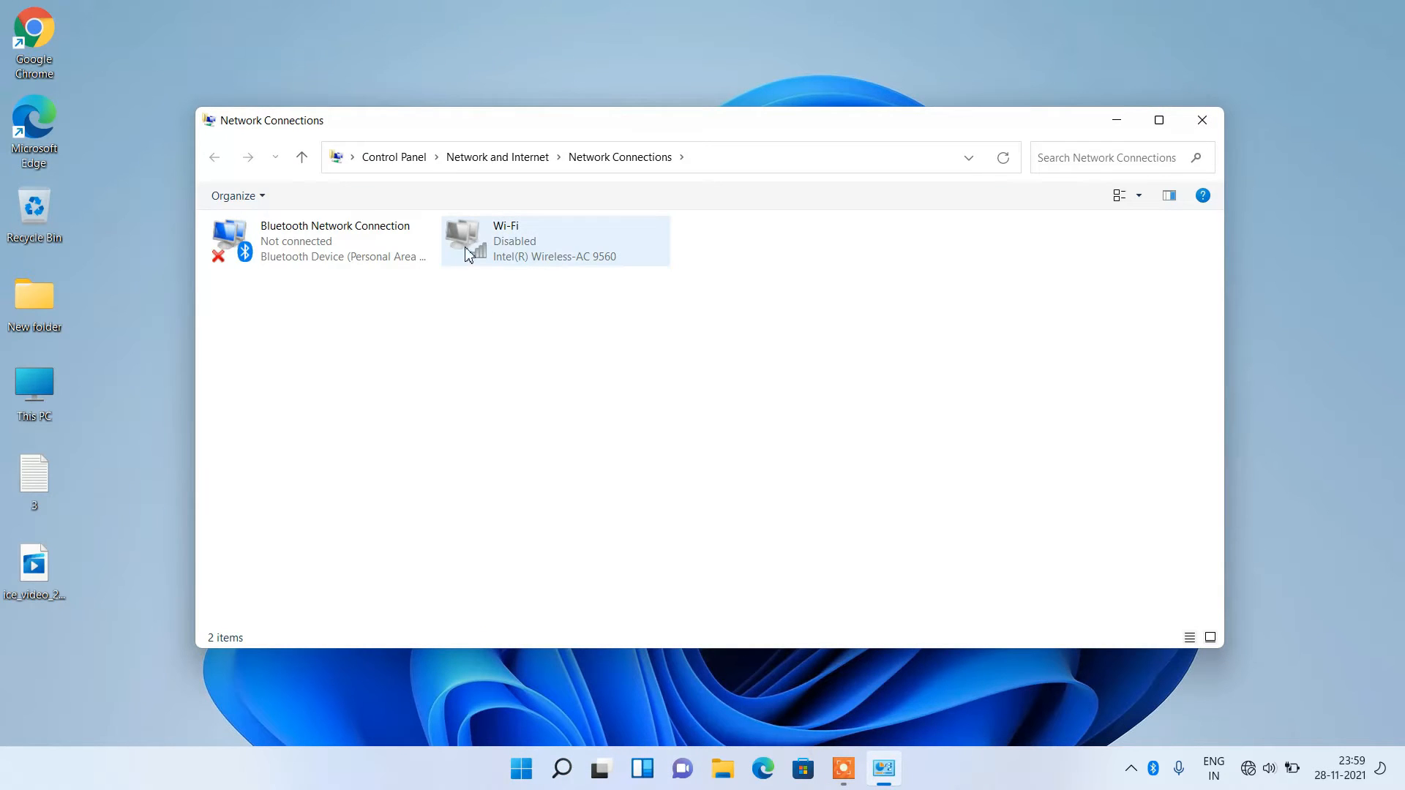
# Step: Enable the Wi-Fi adapter and close the Network Connections window
pyautogui.click(509, 248)
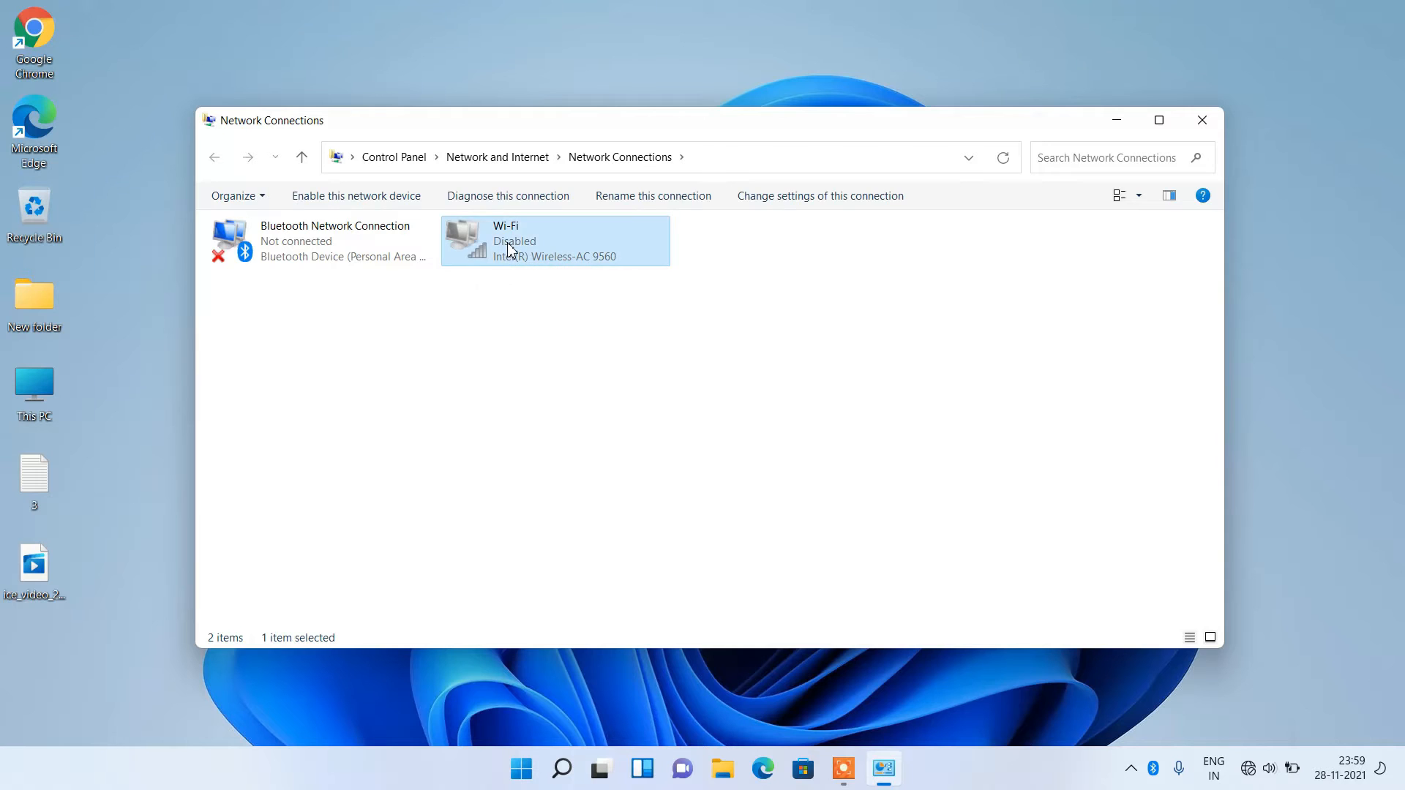
pyautogui.rightClick(570, 239)
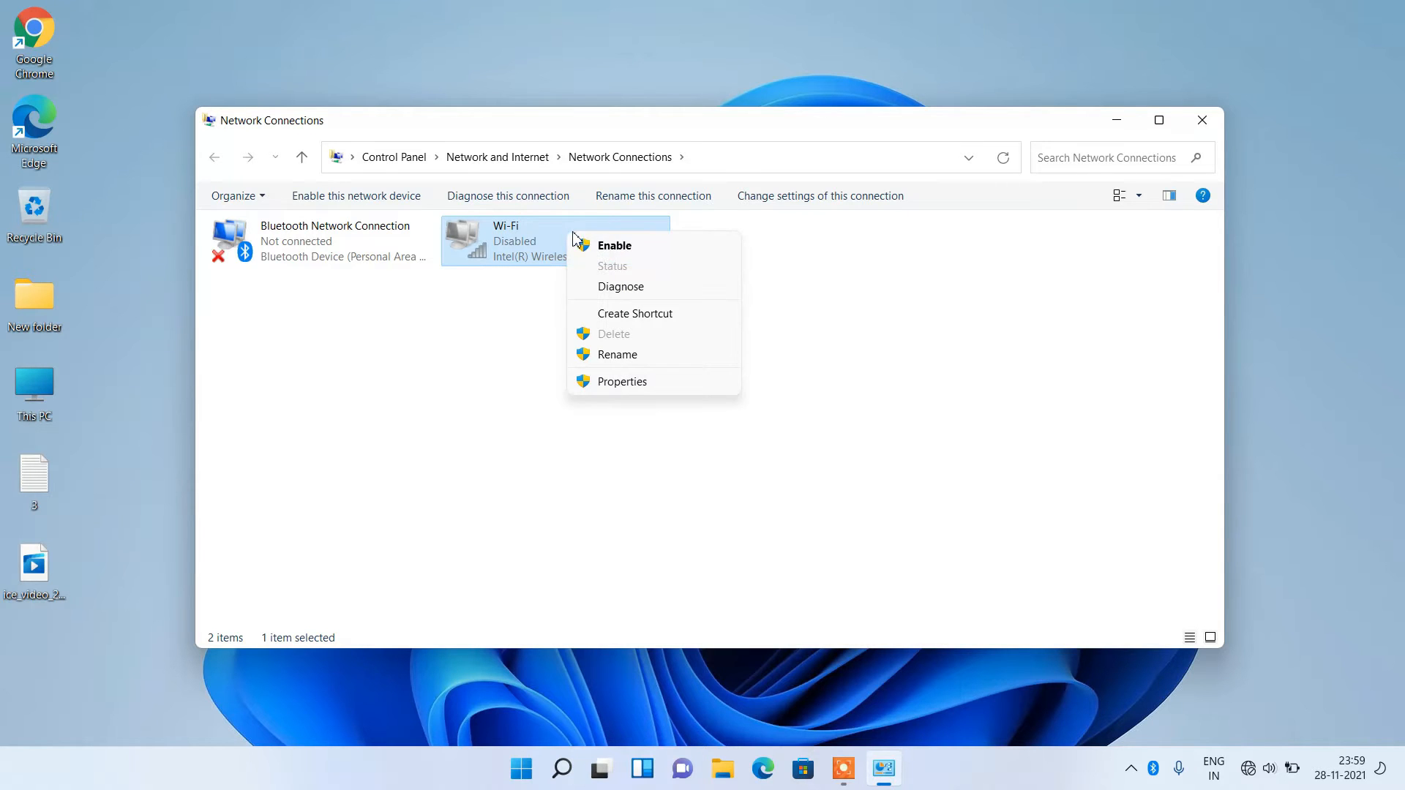
pyautogui.click(644, 251)
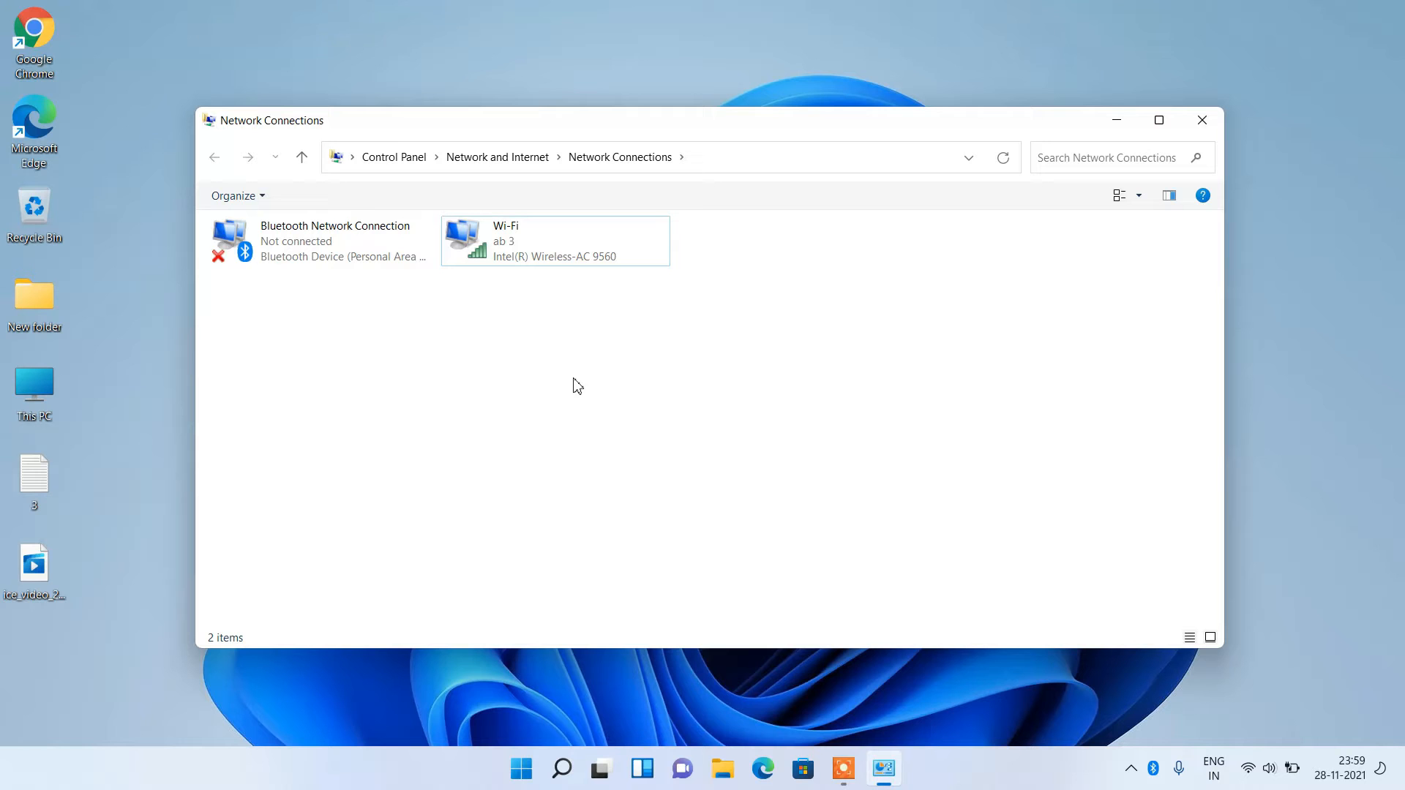
pyautogui.click(1202, 120)
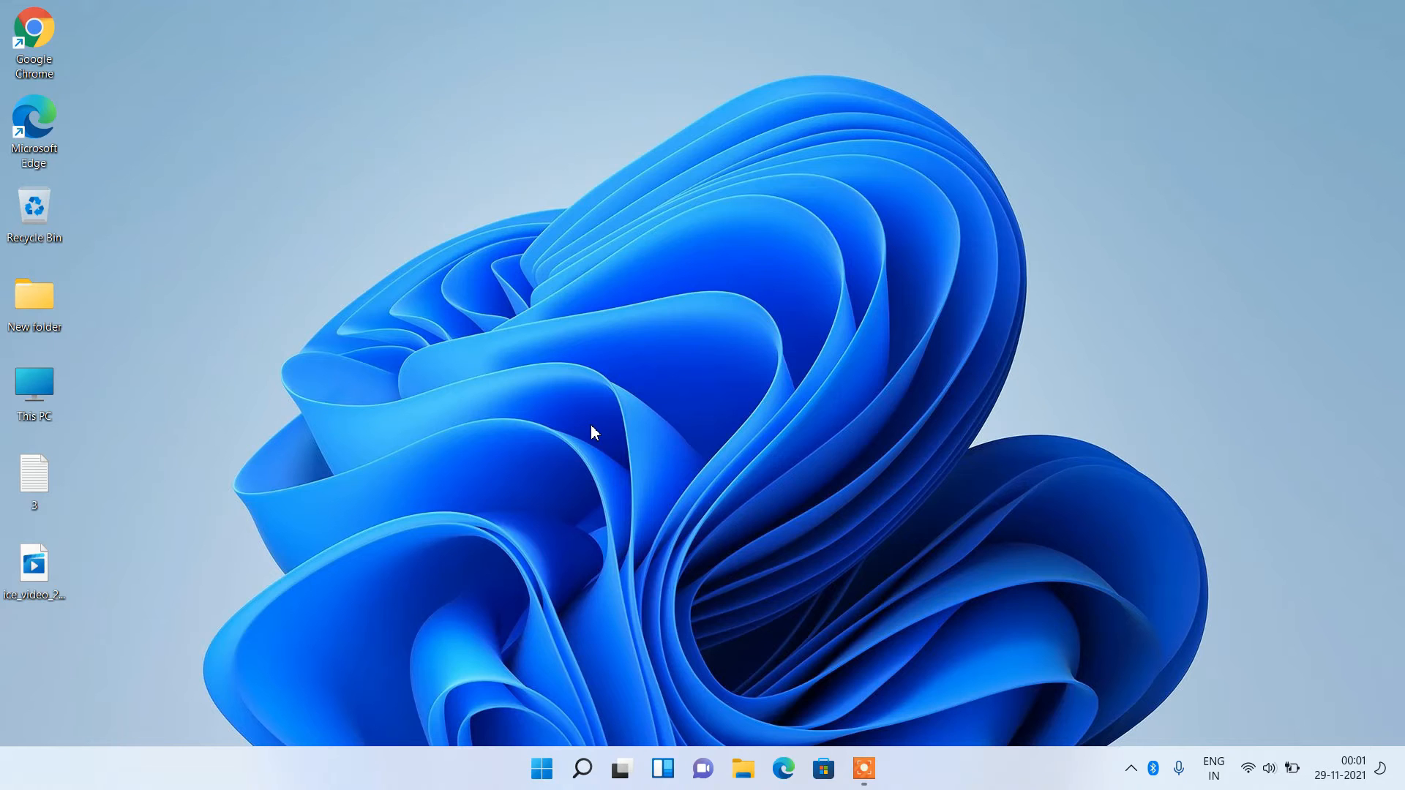
# Step: Read the laptop's model name in the desktop text file named 3, then close the file
pyautogui.doubleClick(20, 480)
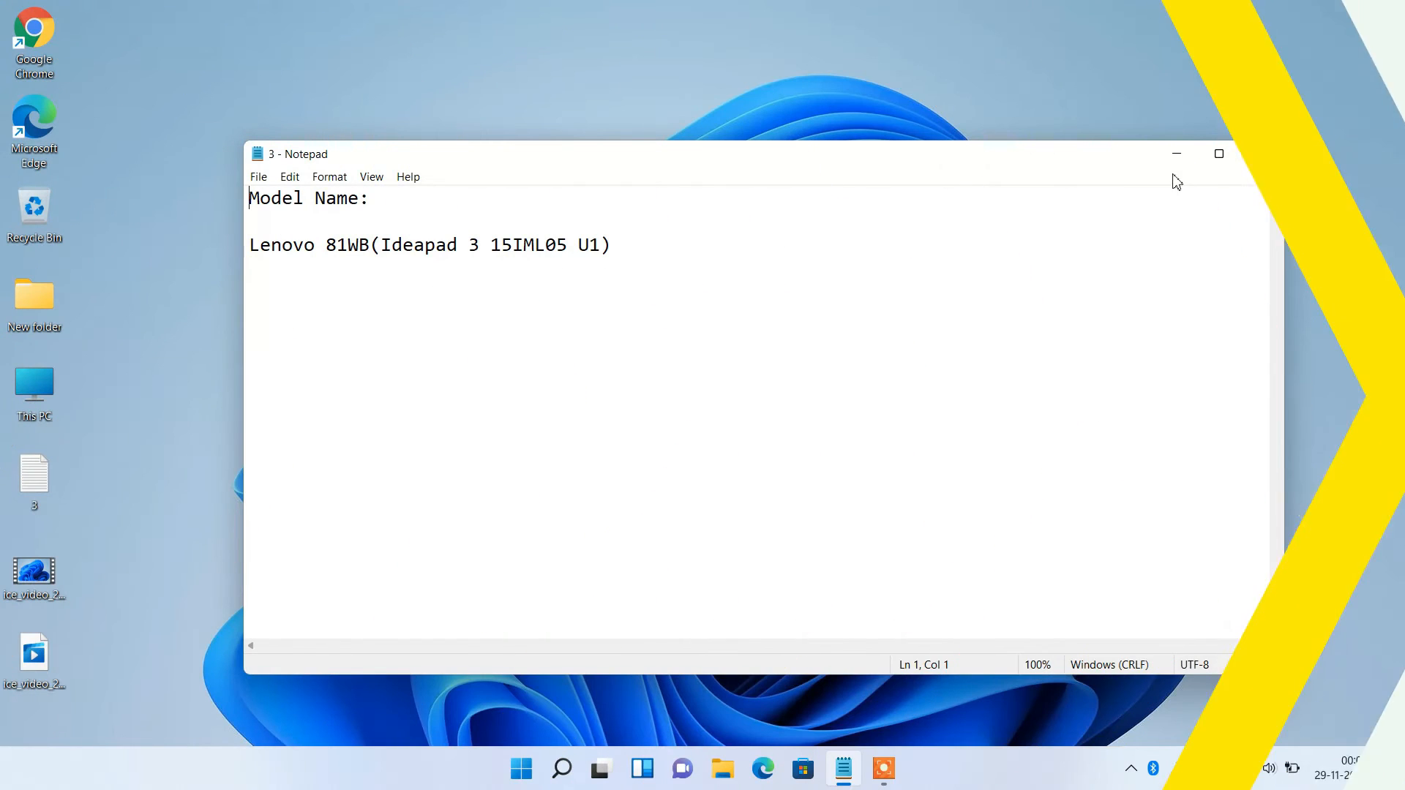
pyautogui.click(1263, 152)
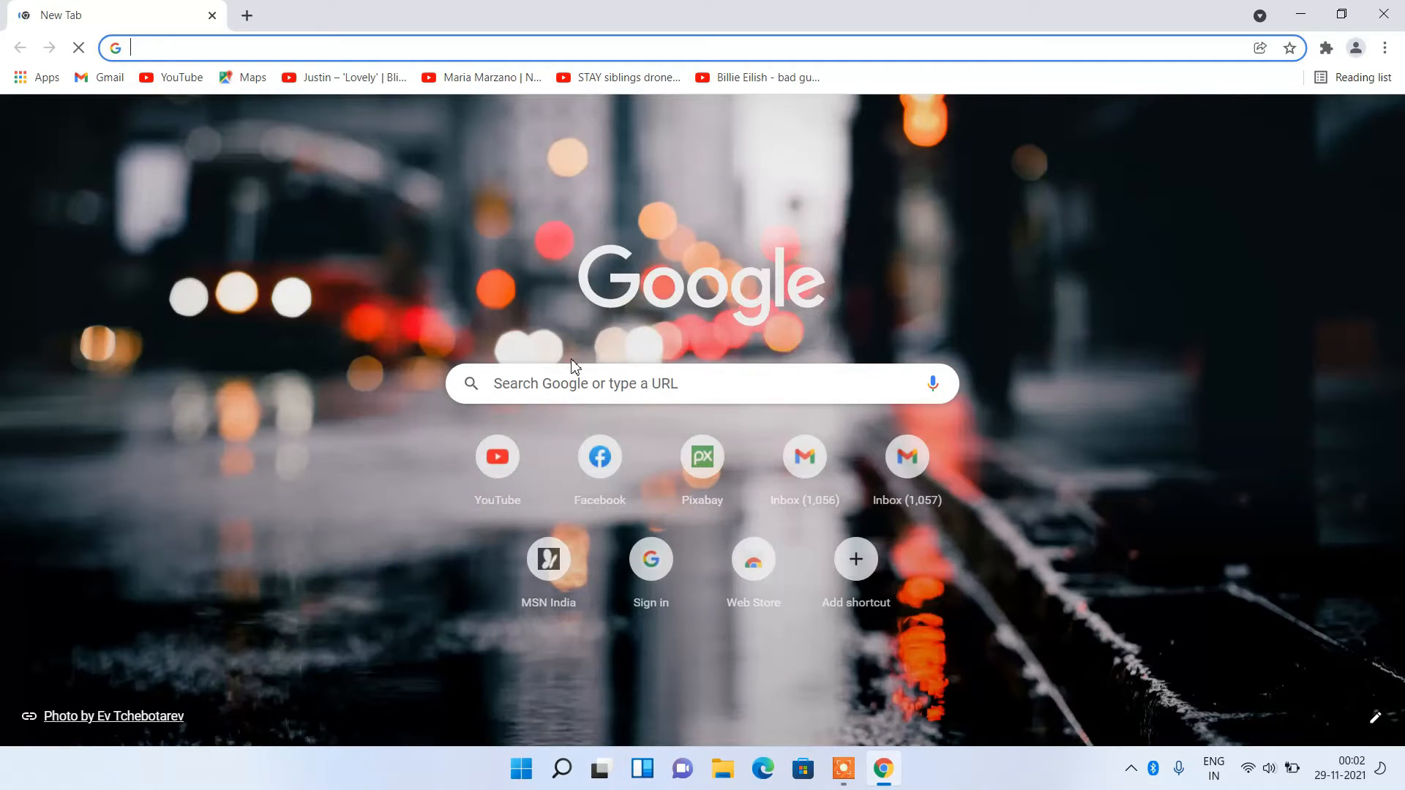
# Step: Search Google in Chrome for "lenovo drivers" and open the Lenovo Support site at support.lenovo.com
pyautogui.click(553, 389)
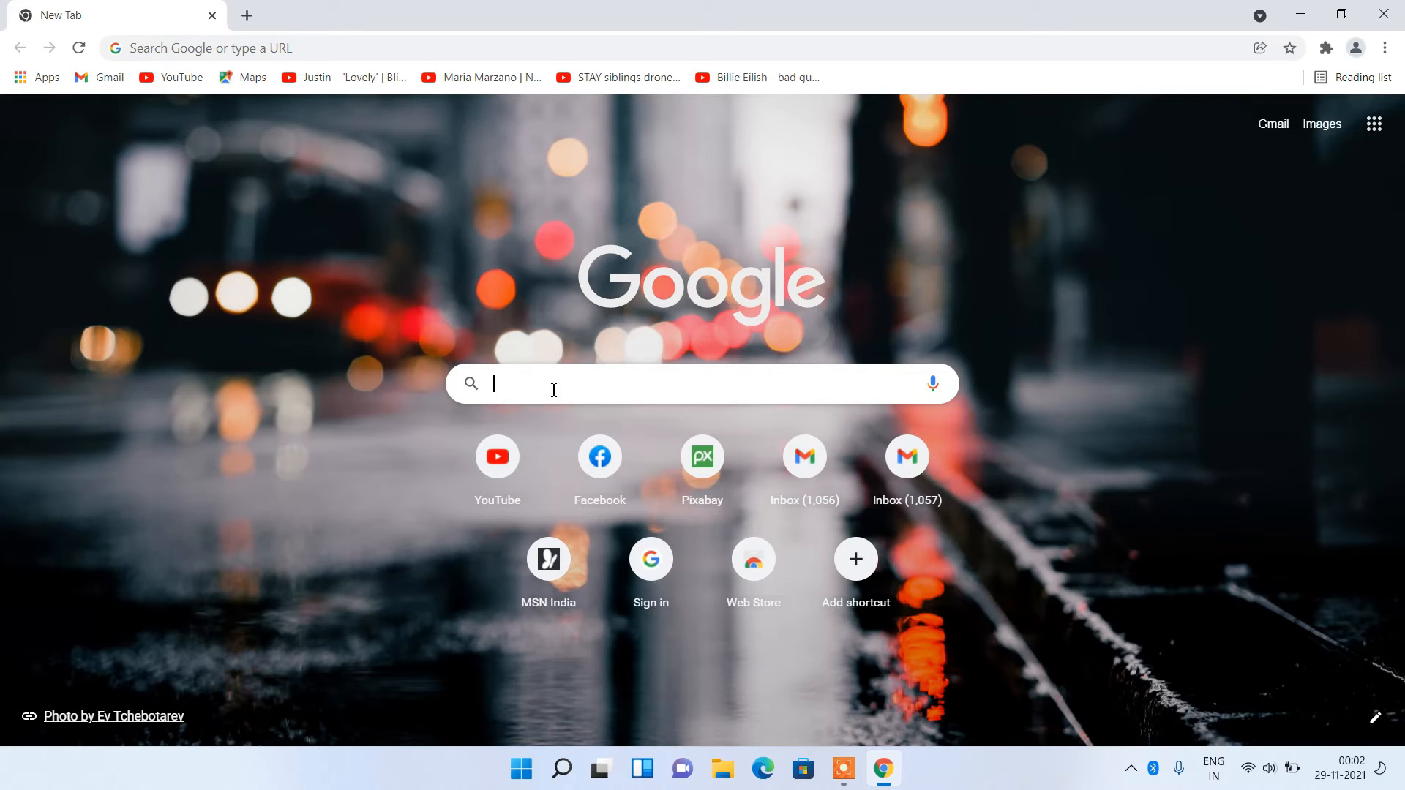
pyautogui.write('lenovo')
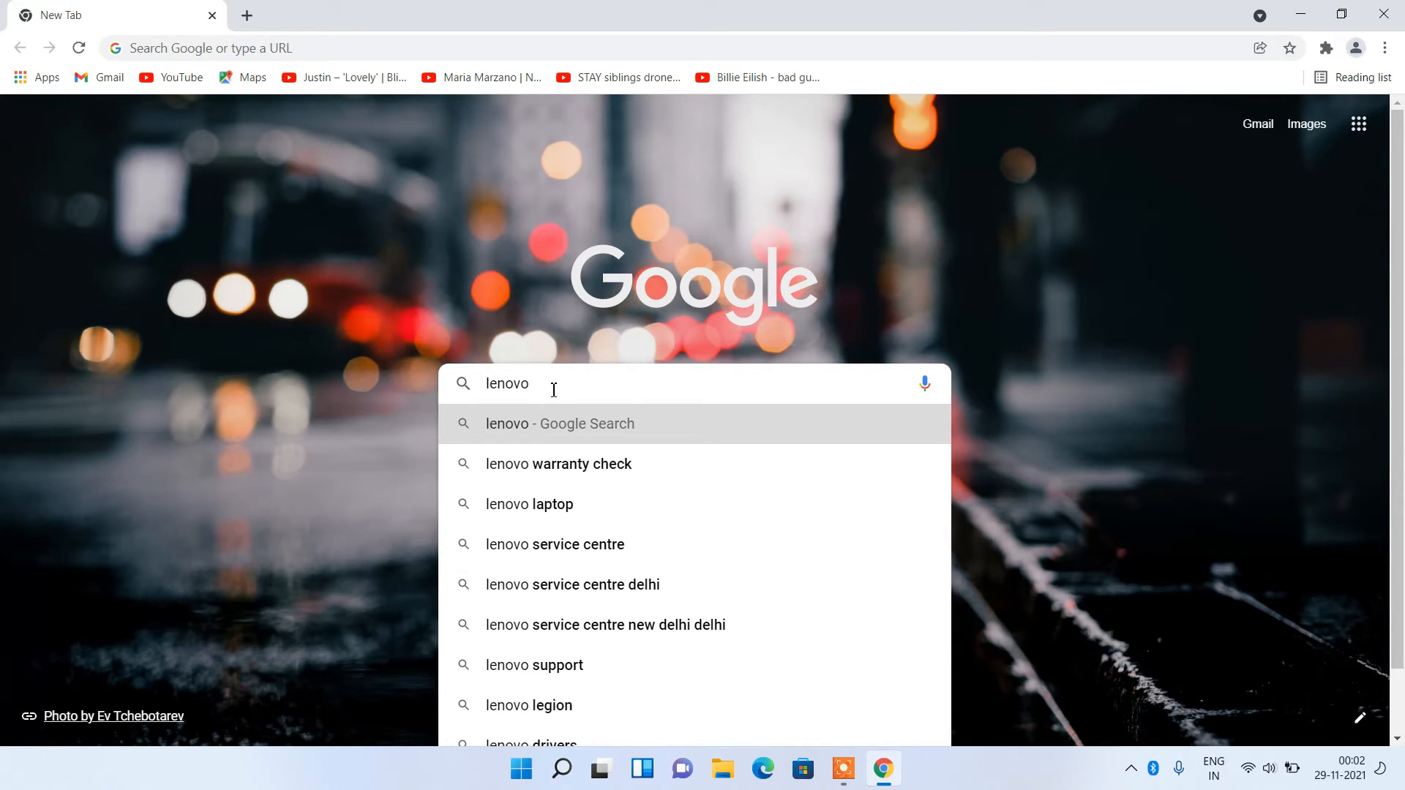
pyautogui.write('drivers')
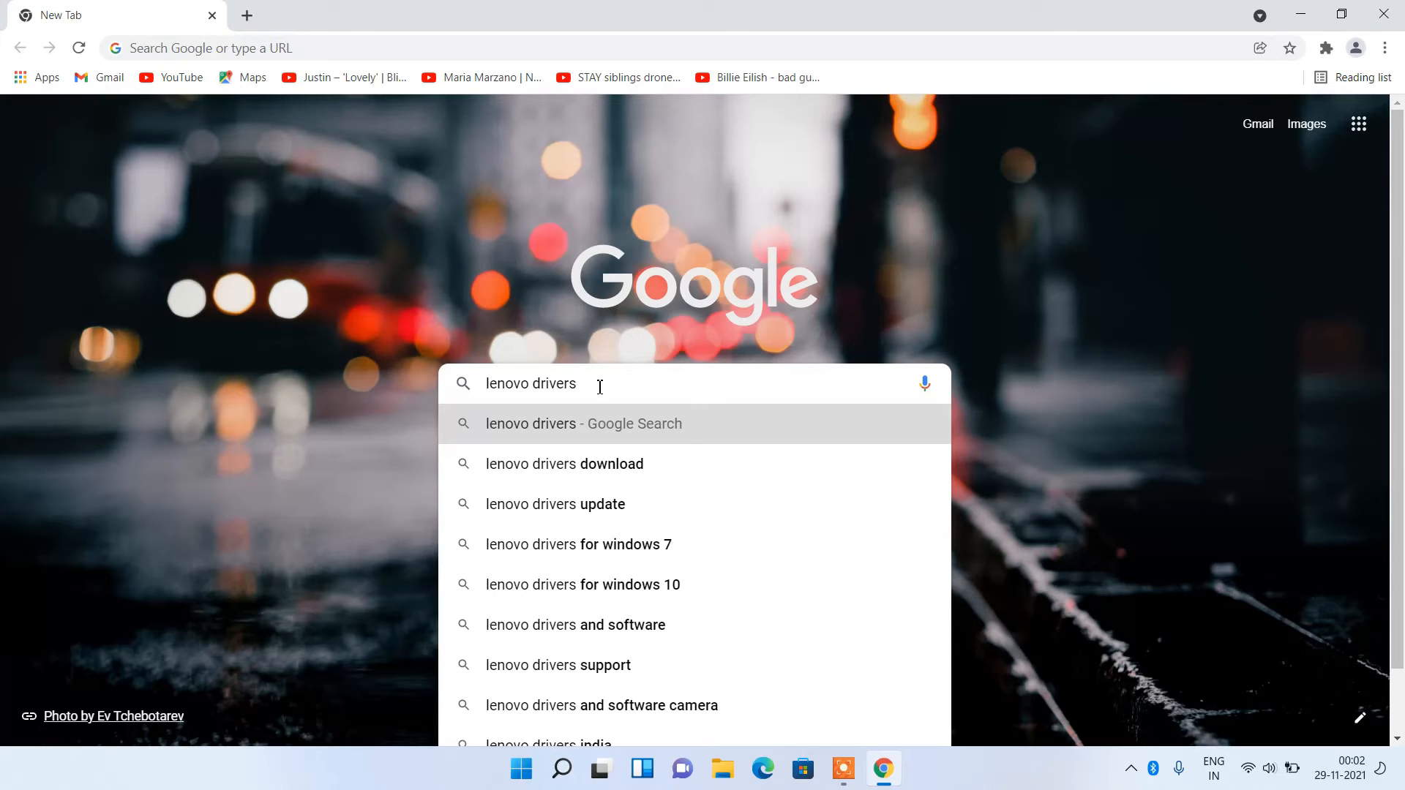
pyautogui.press('Return')
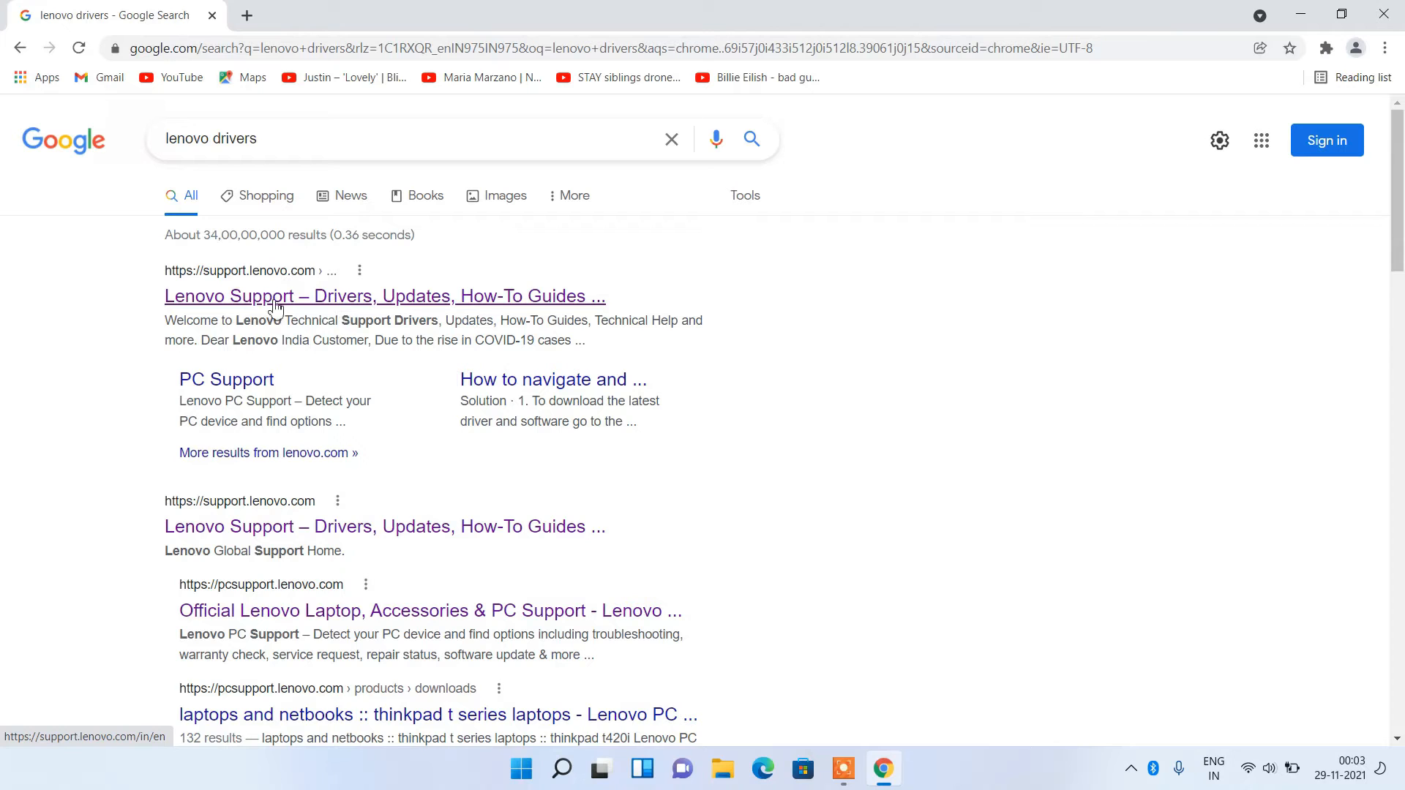
pyautogui.click(316, 311)
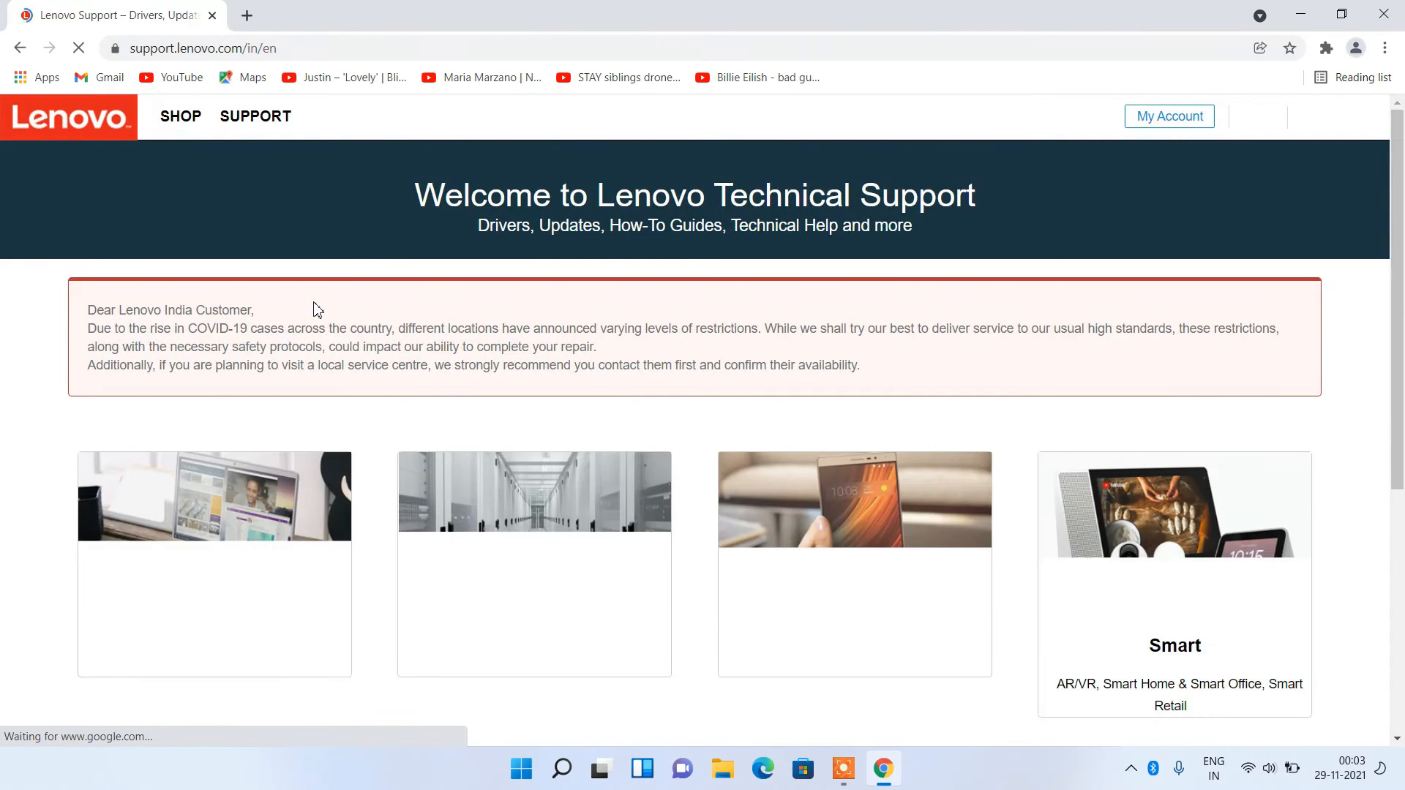
# Step: Go to Lenovo PC Support and browse the product catalog for Laptops
pyautogui.scroll(-3, 317, 310)
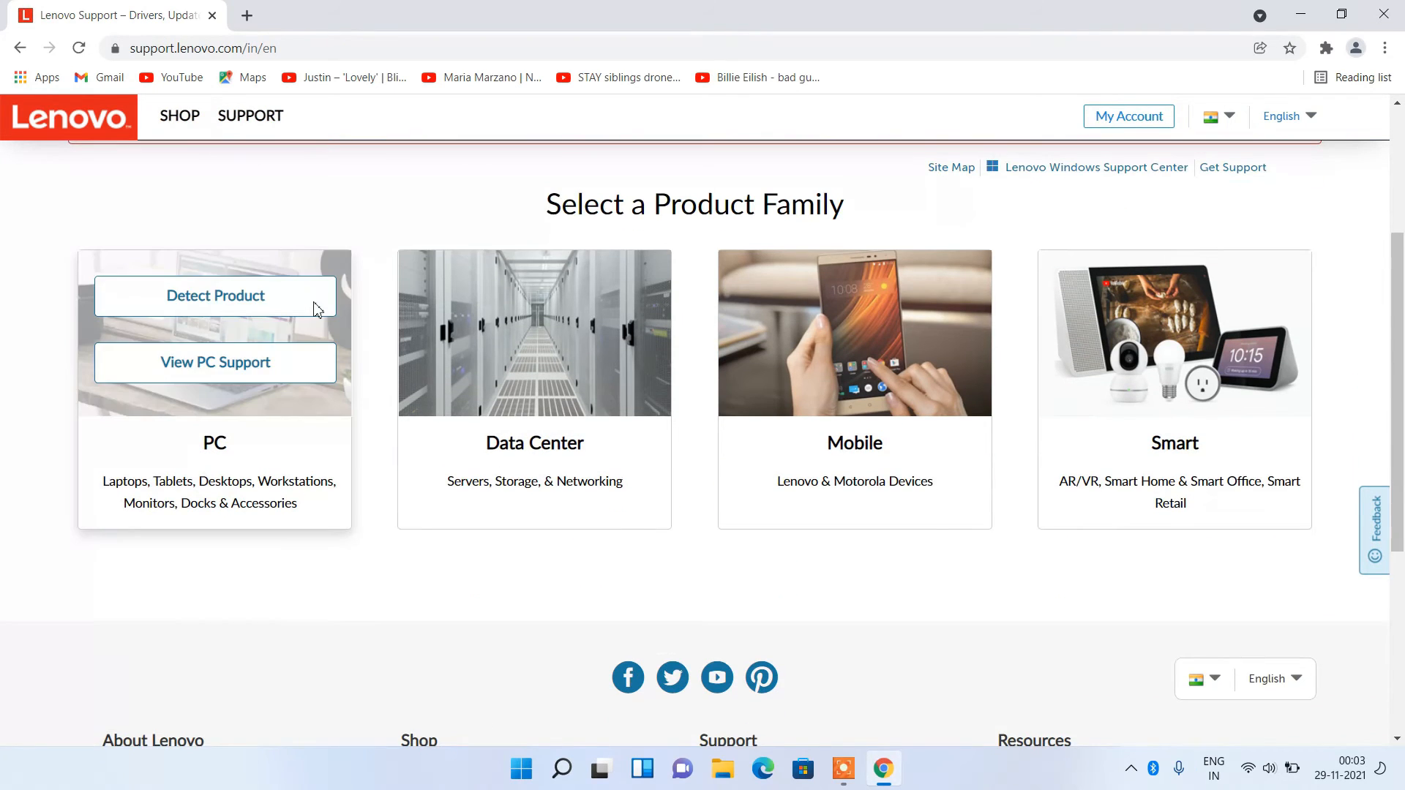
pyautogui.click(263, 376)
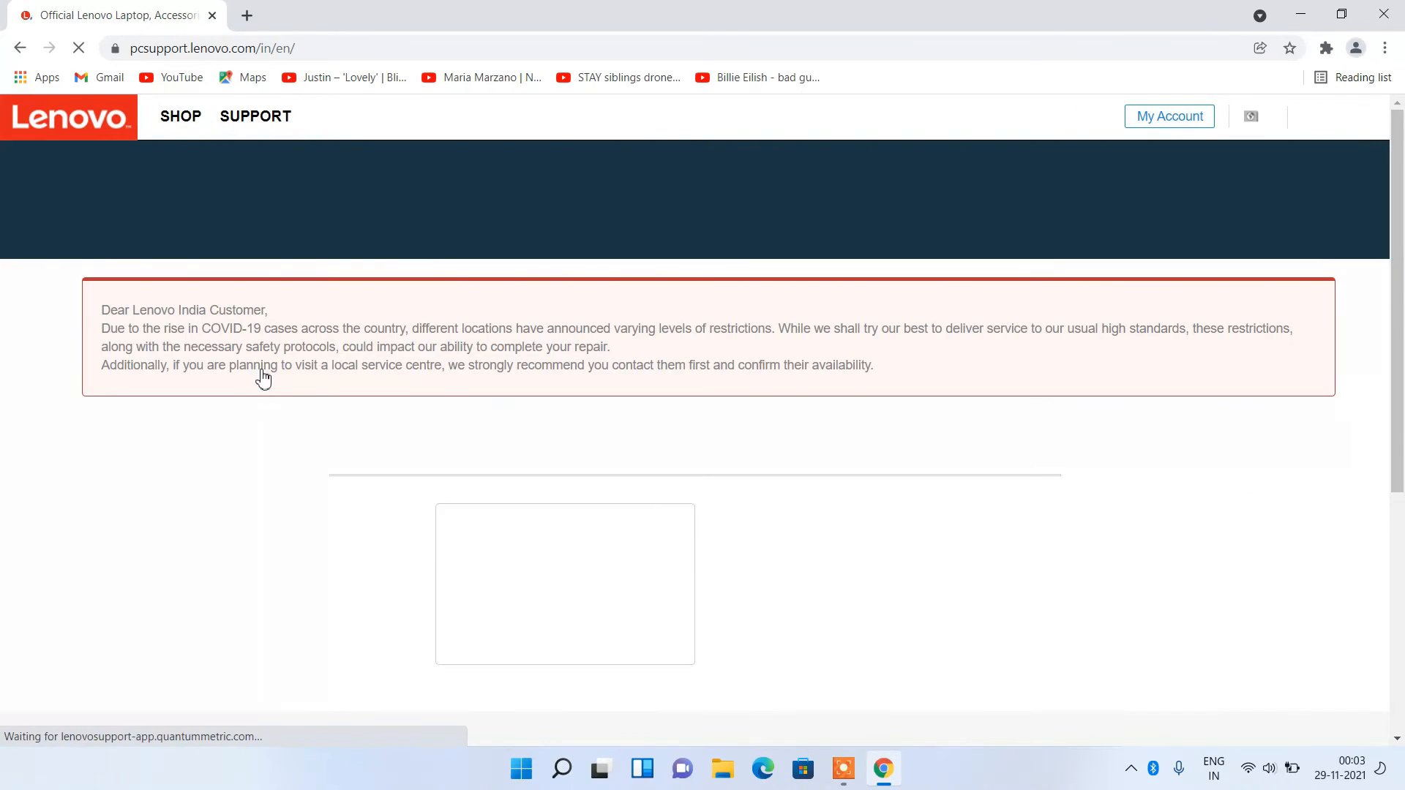
pyautogui.scroll(-3, 263, 377)
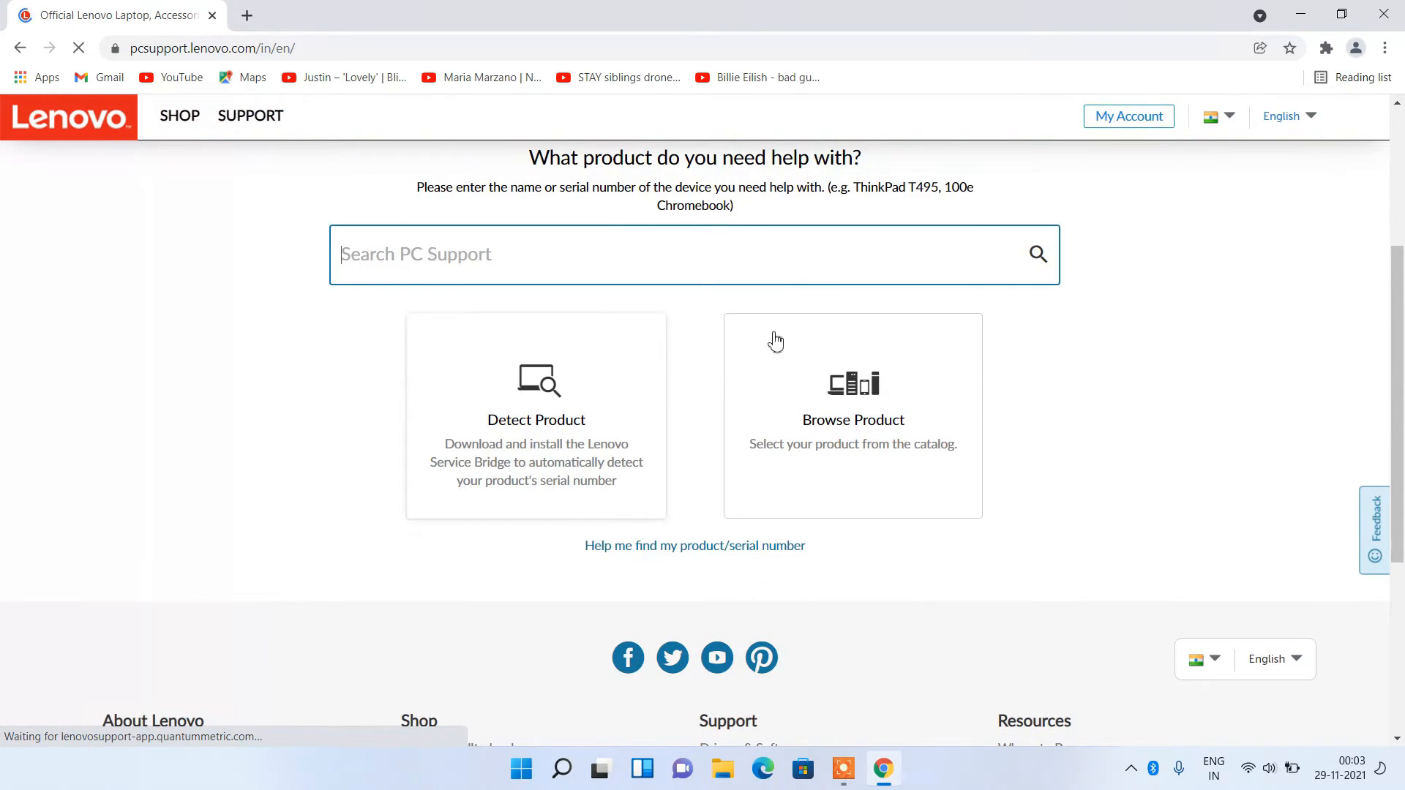
pyautogui.click(894, 437)
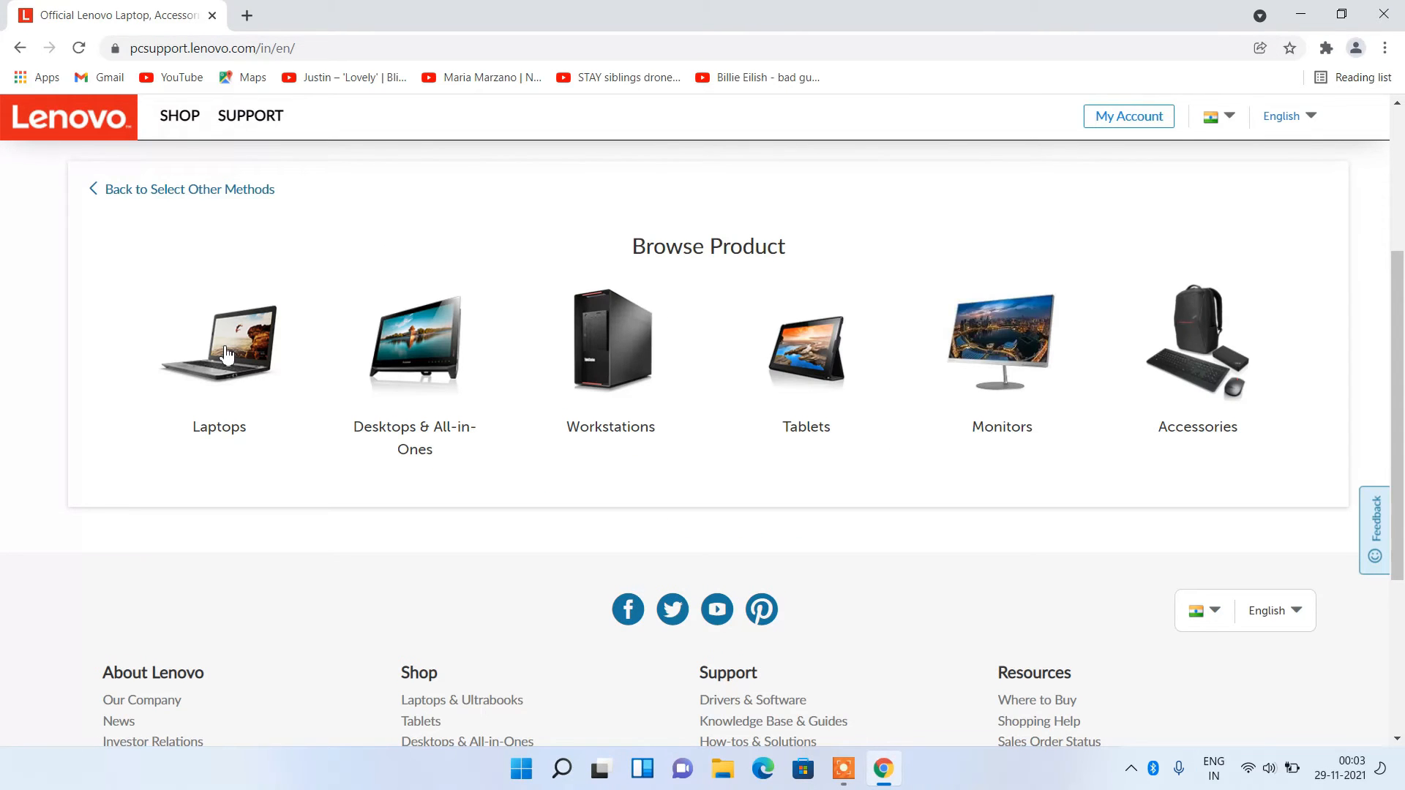
pyautogui.click(225, 354)
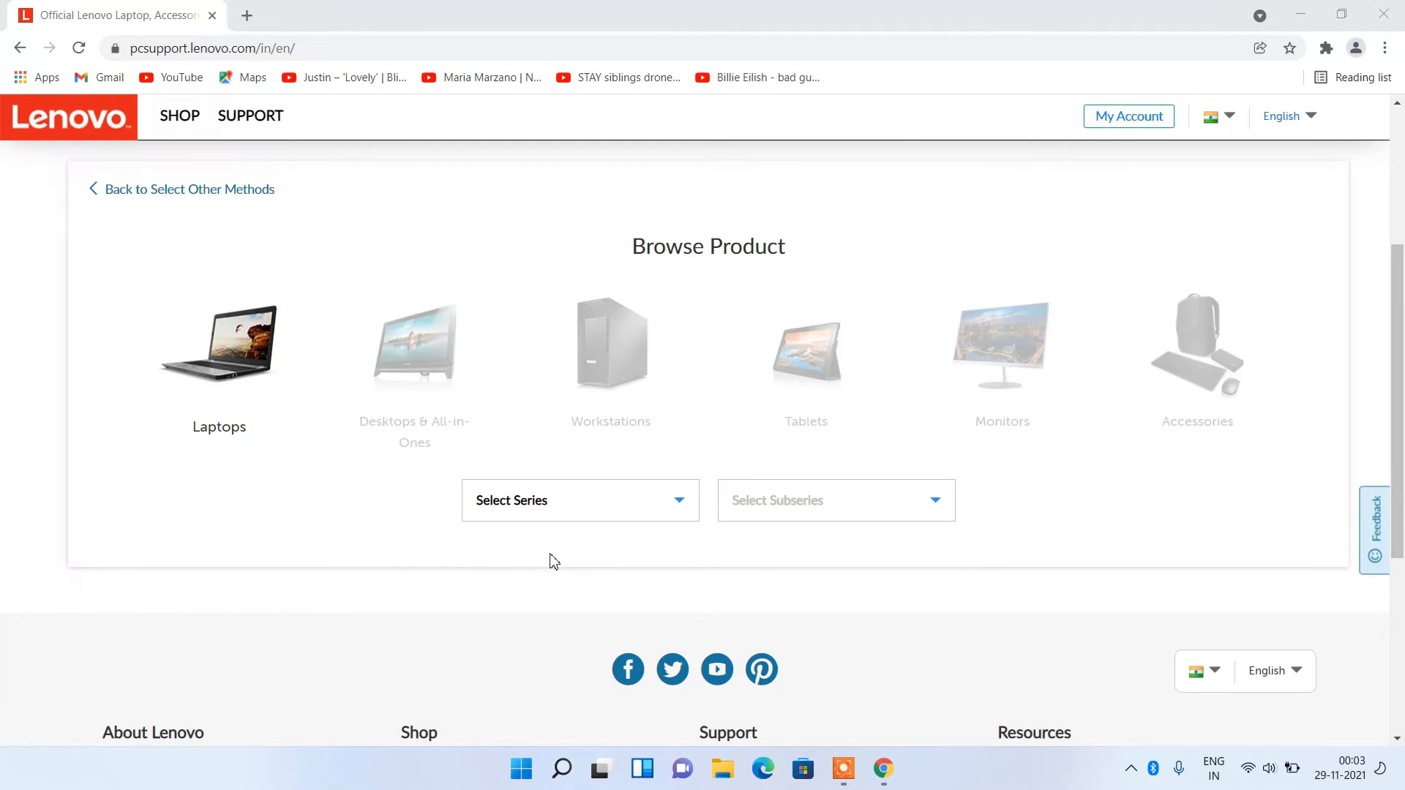
# Step: Recheck the laptop's model name in the Notepad file and return to the Lenovo page in Chrome
pyautogui.click(1301, 14)
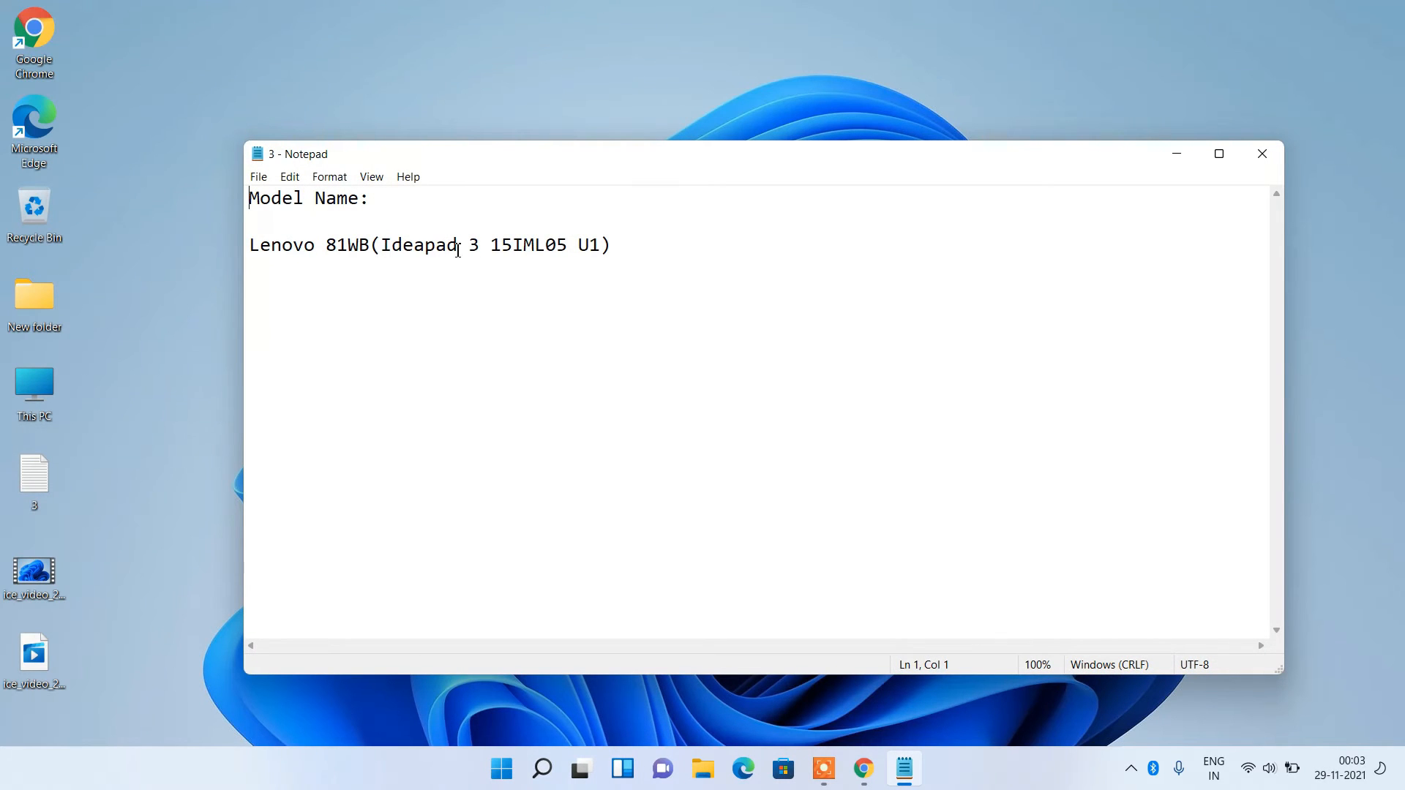
pyautogui.click(1175, 155)
pyautogui.click(865, 769)
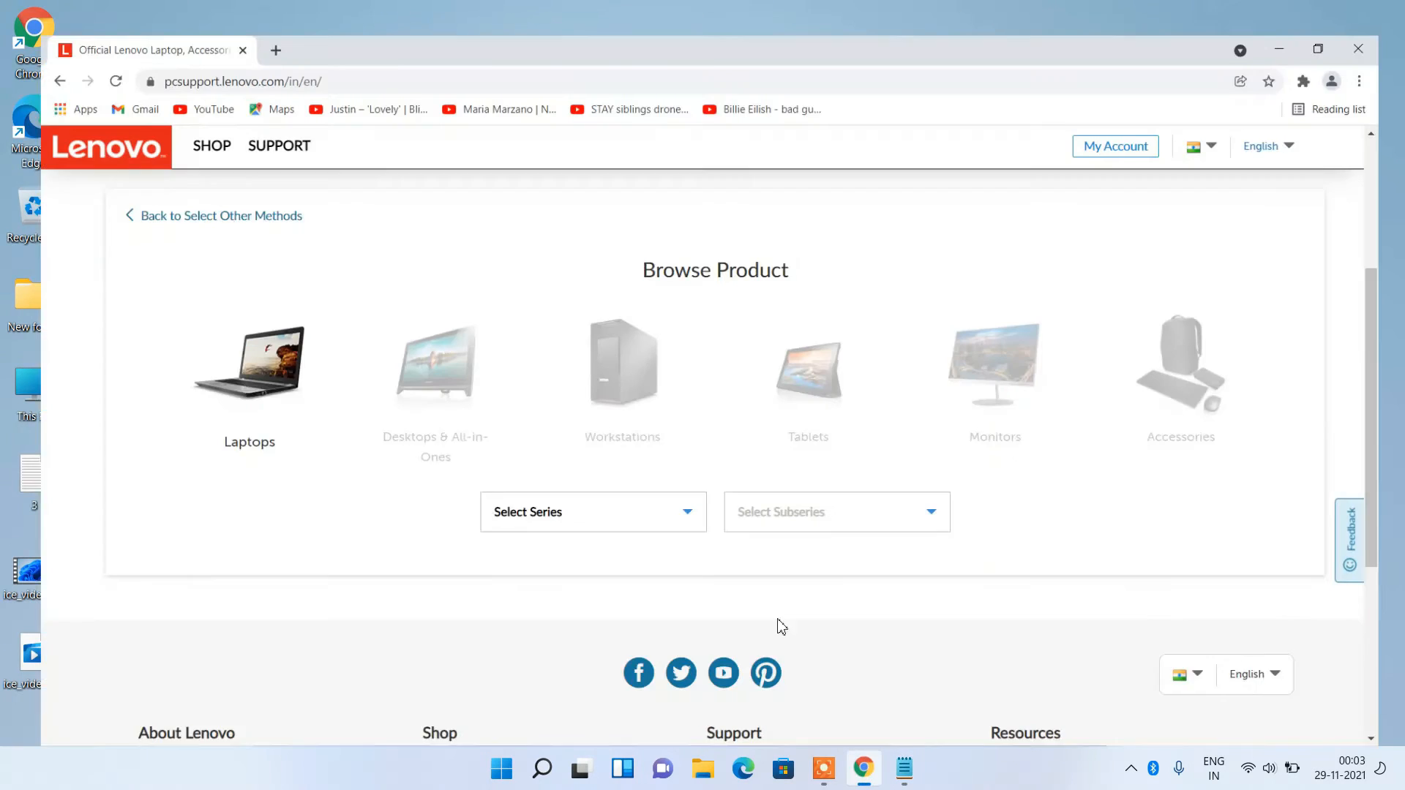
# Step: Select 3 Series Laptop (ideapad) as the laptop series
pyautogui.click(585, 502)
pyautogui.scroll(-5, 567, 577)
pyautogui.scroll(-1, 549, 578)
pyautogui.scroll(1, 526, 577)
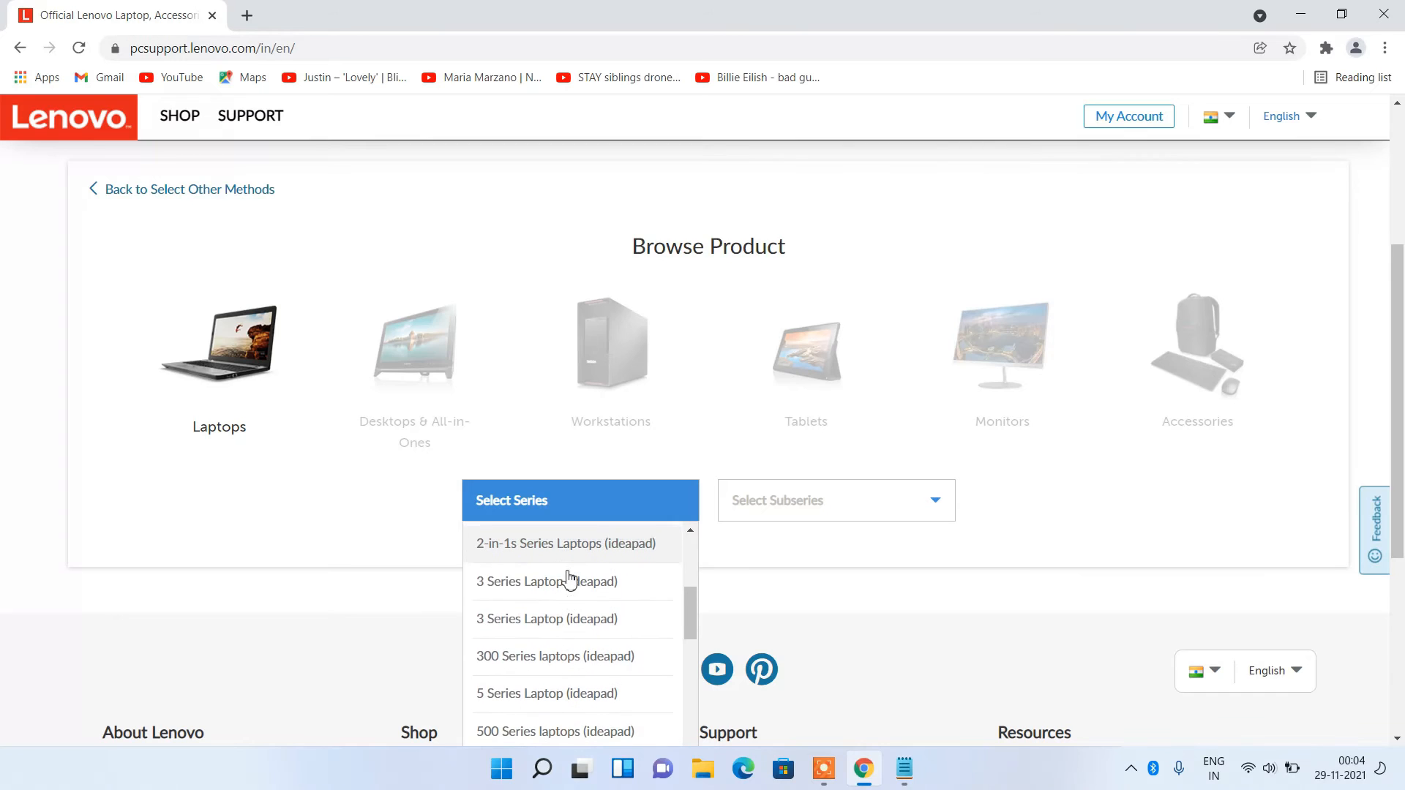
pyautogui.click(602, 596)
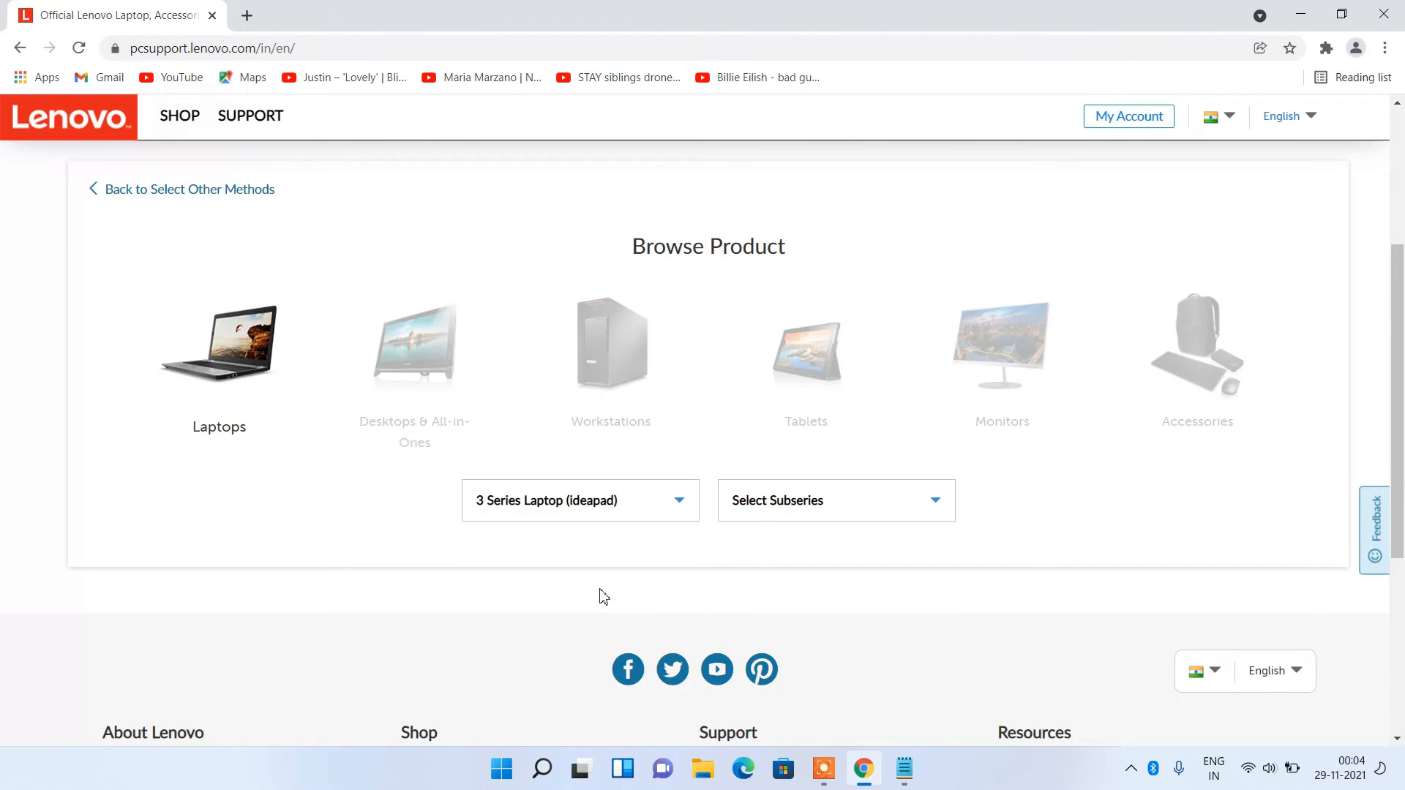
# Step: Recheck the model name in the Notepad file and select ideapad 3-15IML05 Laptop as the subseries on the Lenovo page
pyautogui.click(904, 768)
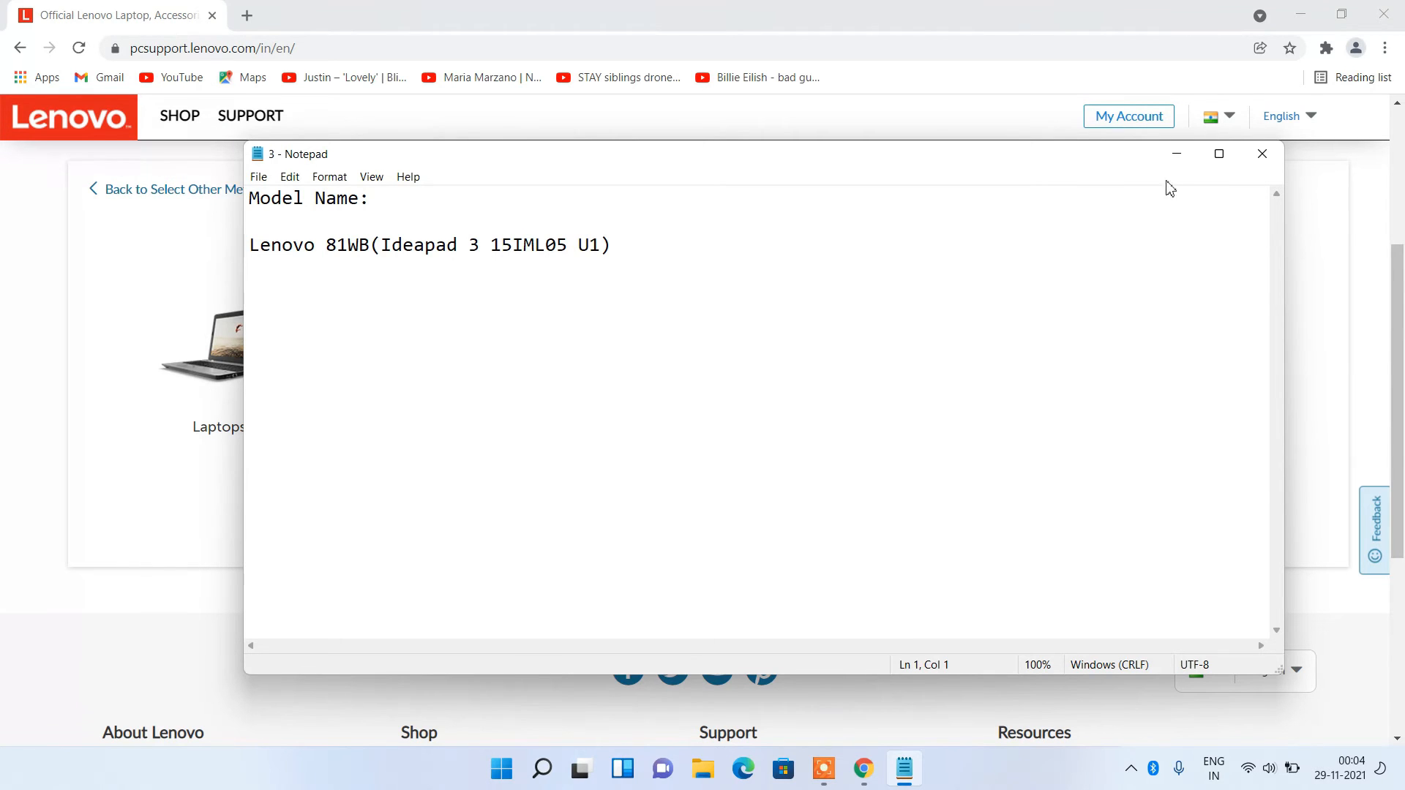
pyautogui.click(1176, 155)
pyautogui.click(907, 510)
pyautogui.scroll(-5, 814, 539)
pyautogui.scroll(-3, 815, 539)
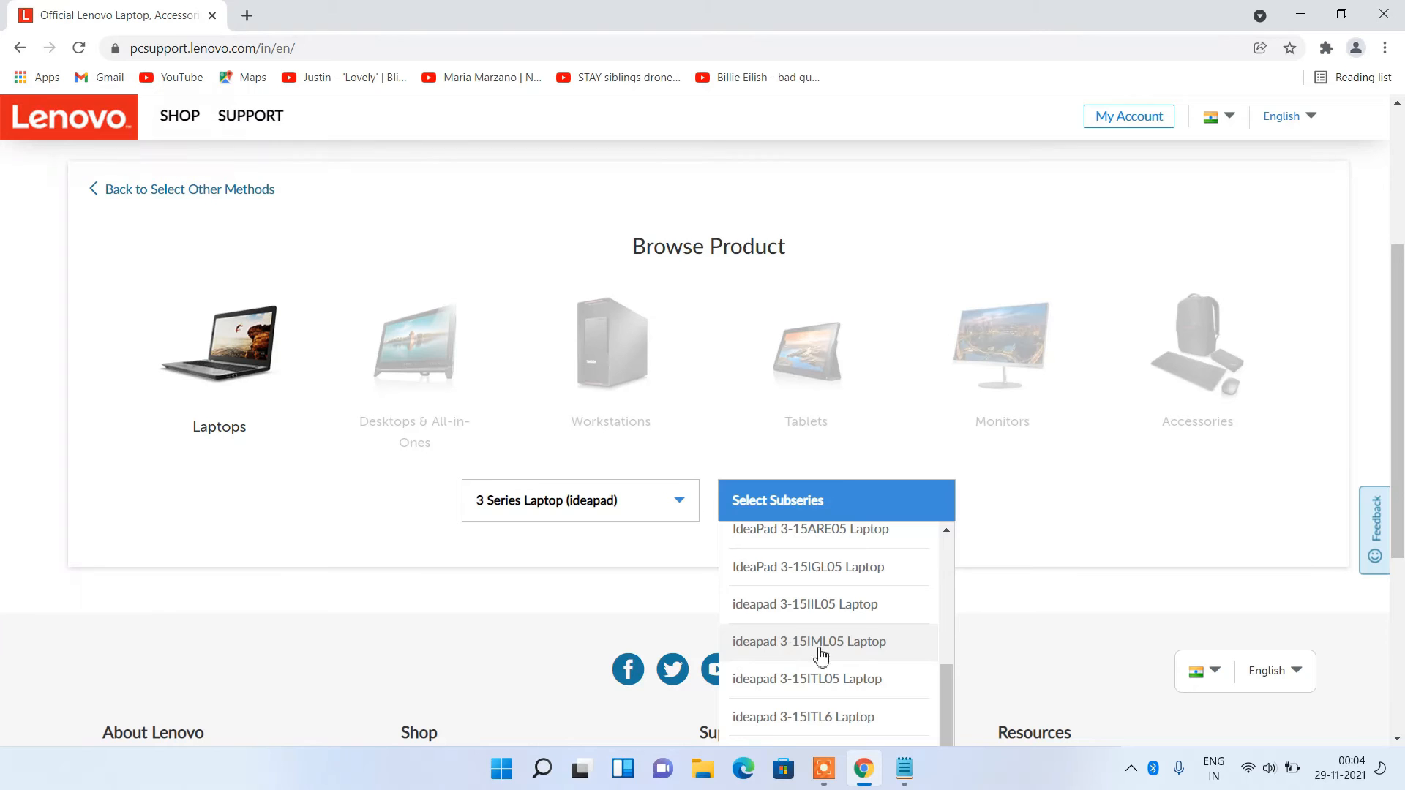
pyautogui.click(850, 653)
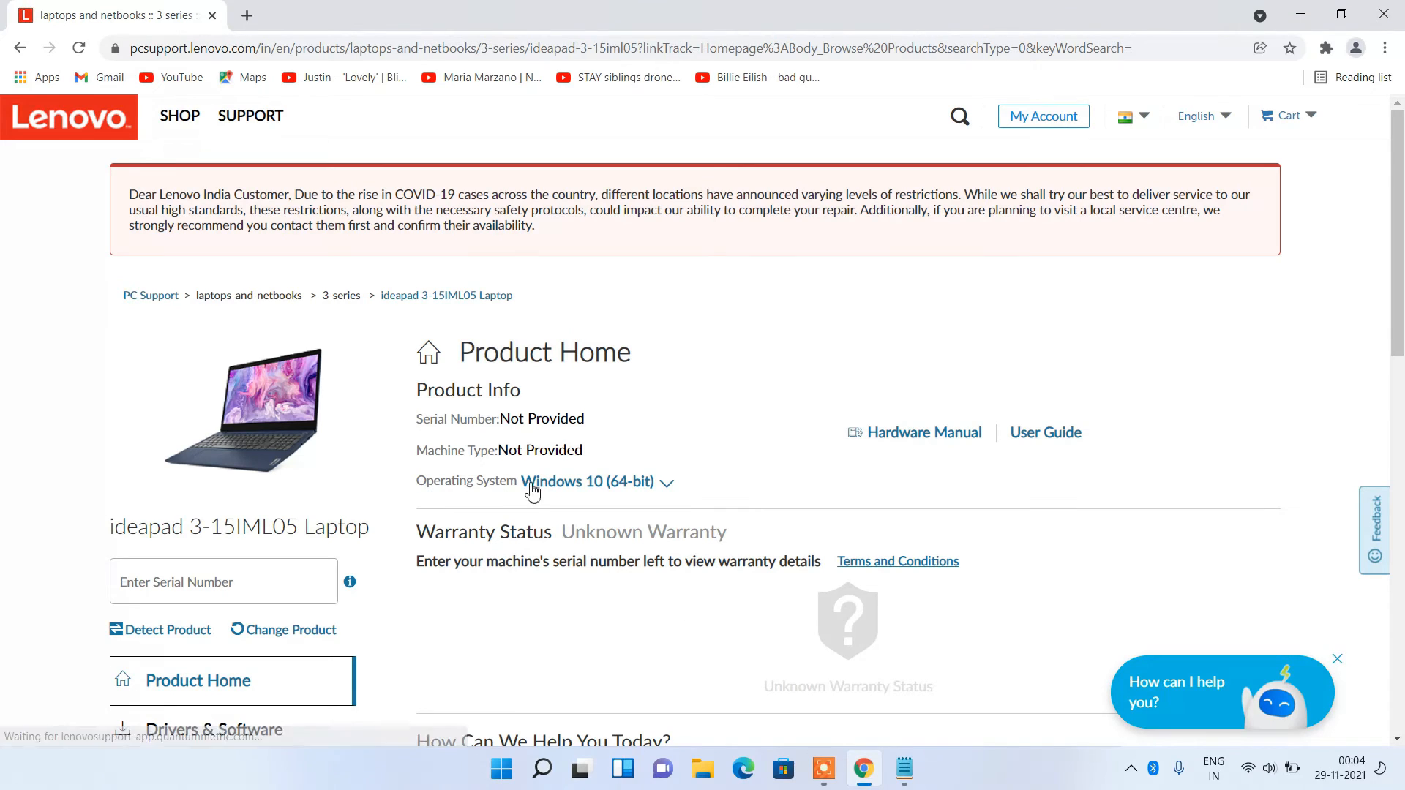
# Step: Set the product's operating system to Windows 11 (64-bit) and open the Manual Update list of Drivers & Software
pyautogui.click(629, 486)
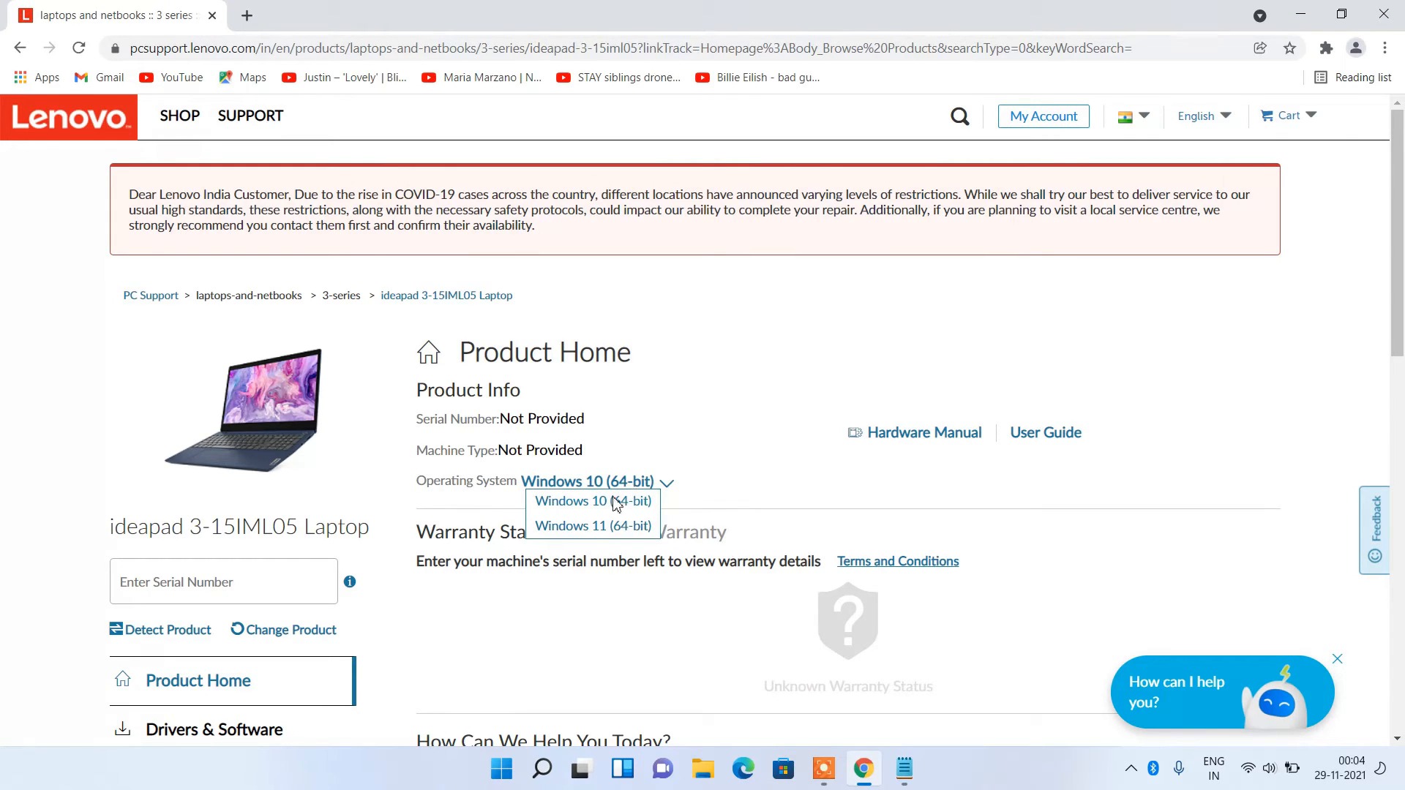
pyautogui.click(613, 538)
pyautogui.scroll(-5, 611, 532)
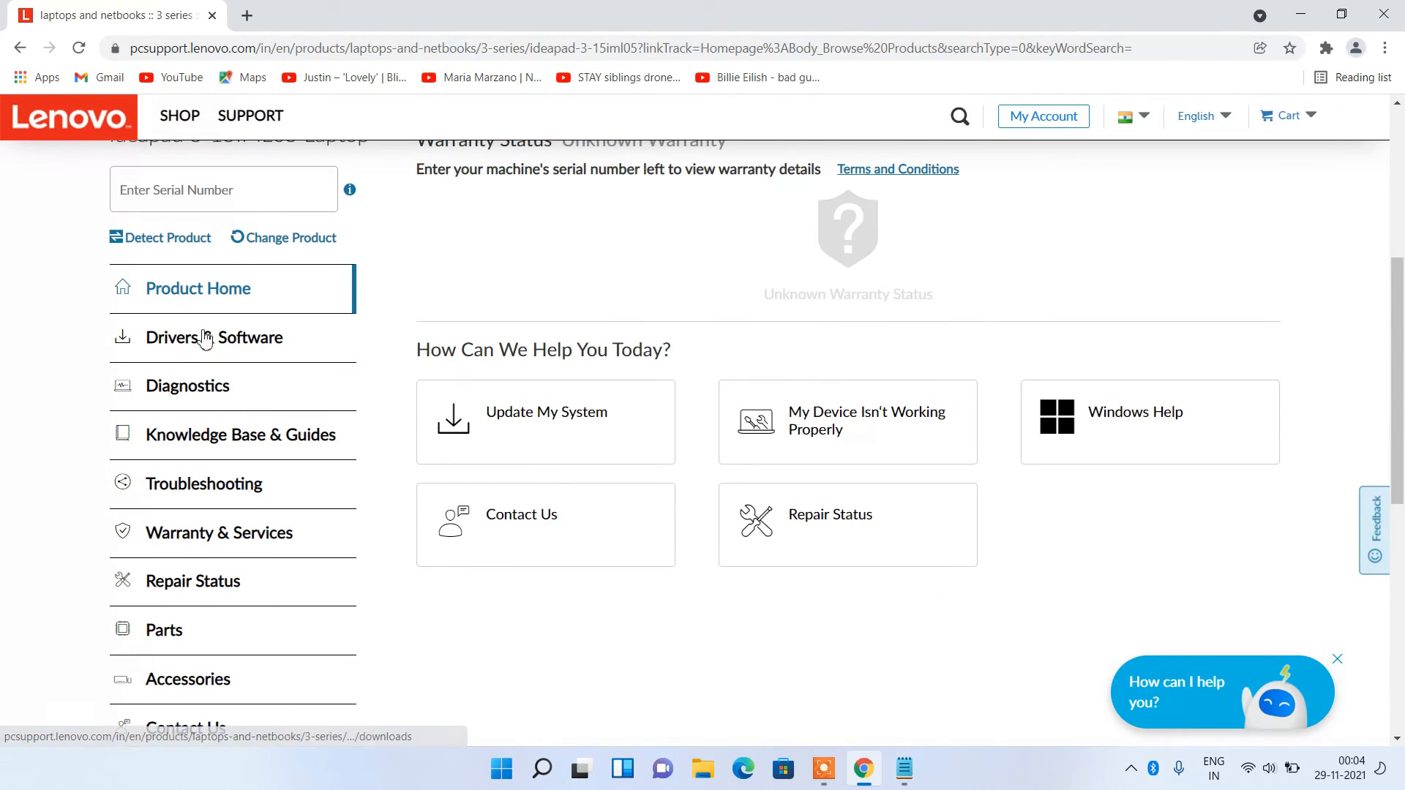
pyautogui.click(260, 343)
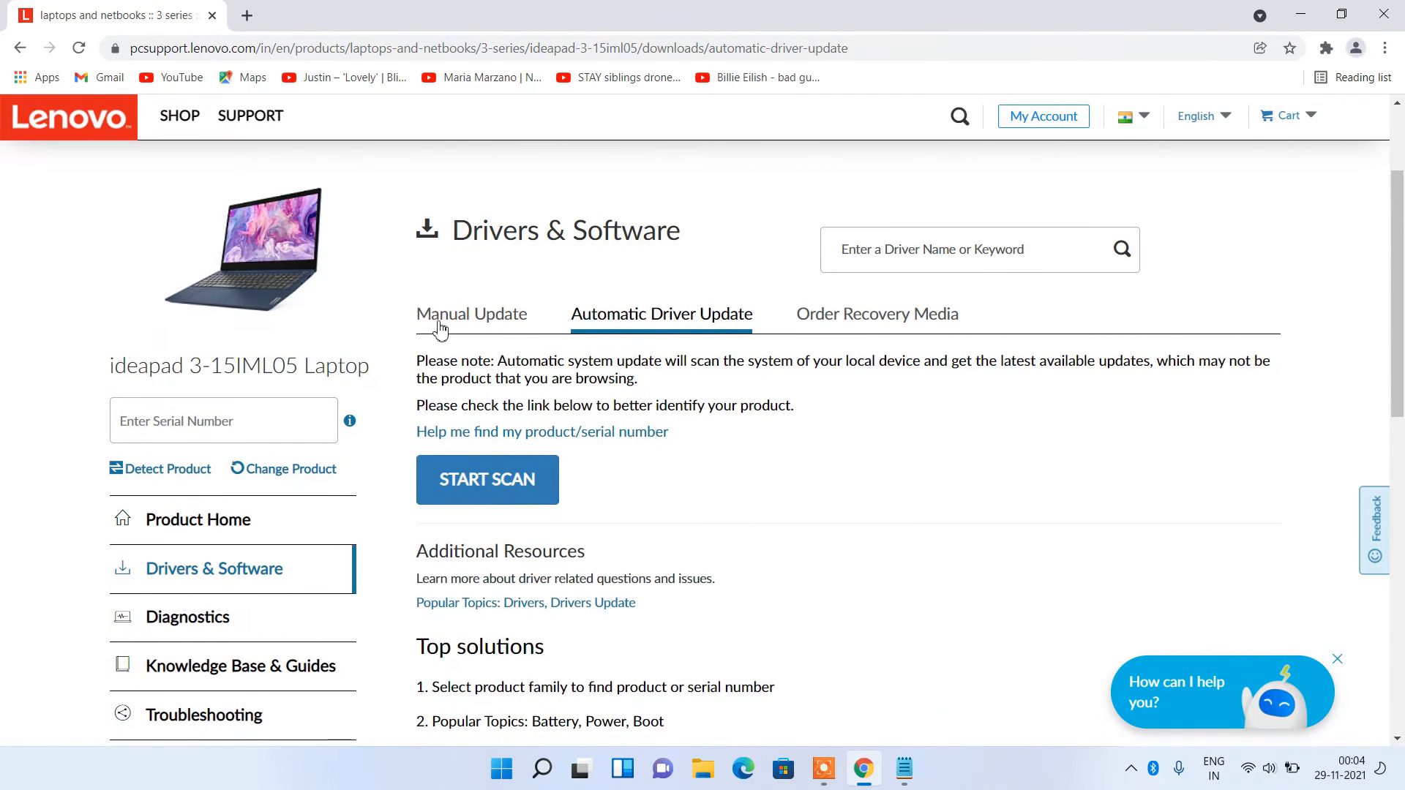
pyautogui.click(497, 322)
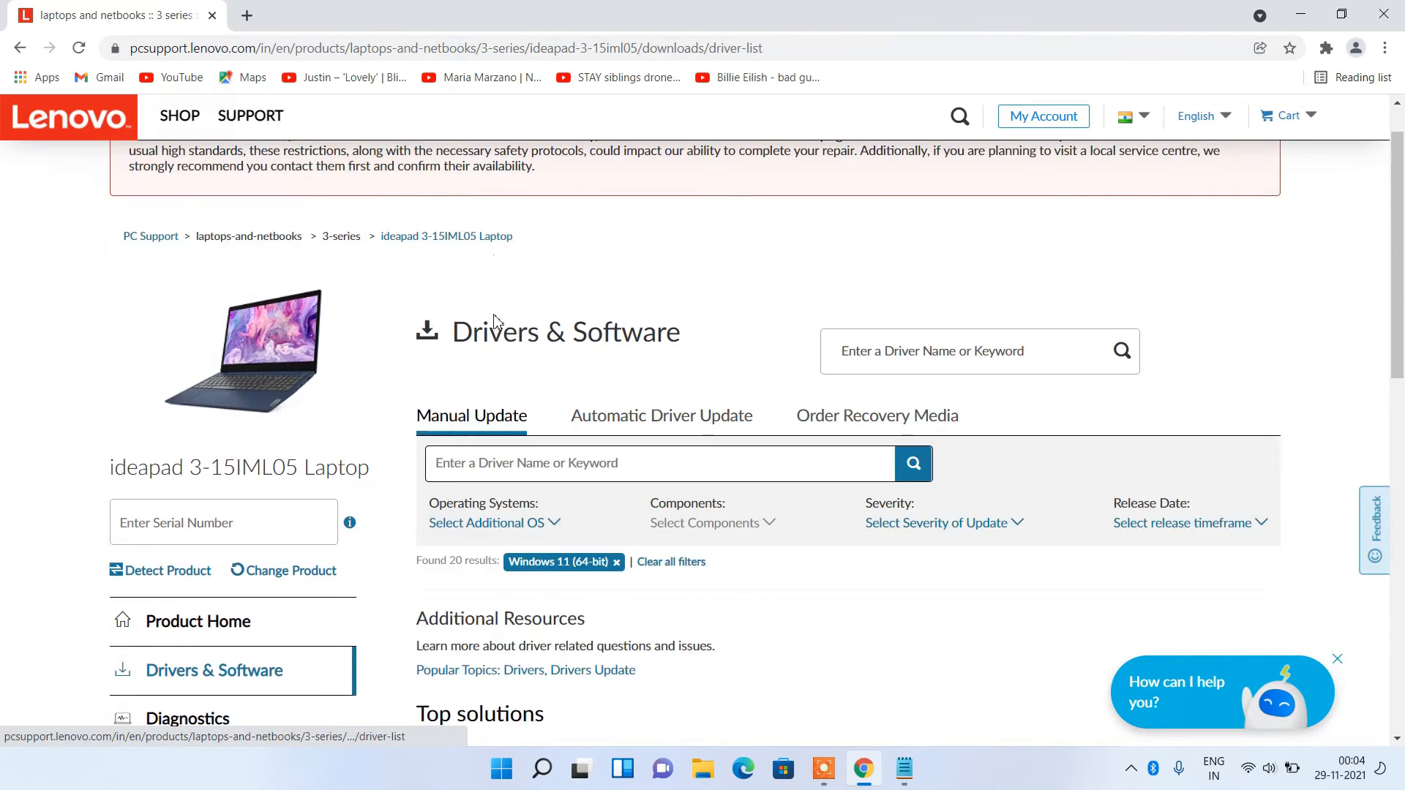
# Step: Open the Networking: Wireless LAN component and download the WLAN Driver (Intel, Realtek, Qualcomm)
pyautogui.scroll(-2, 497, 323)
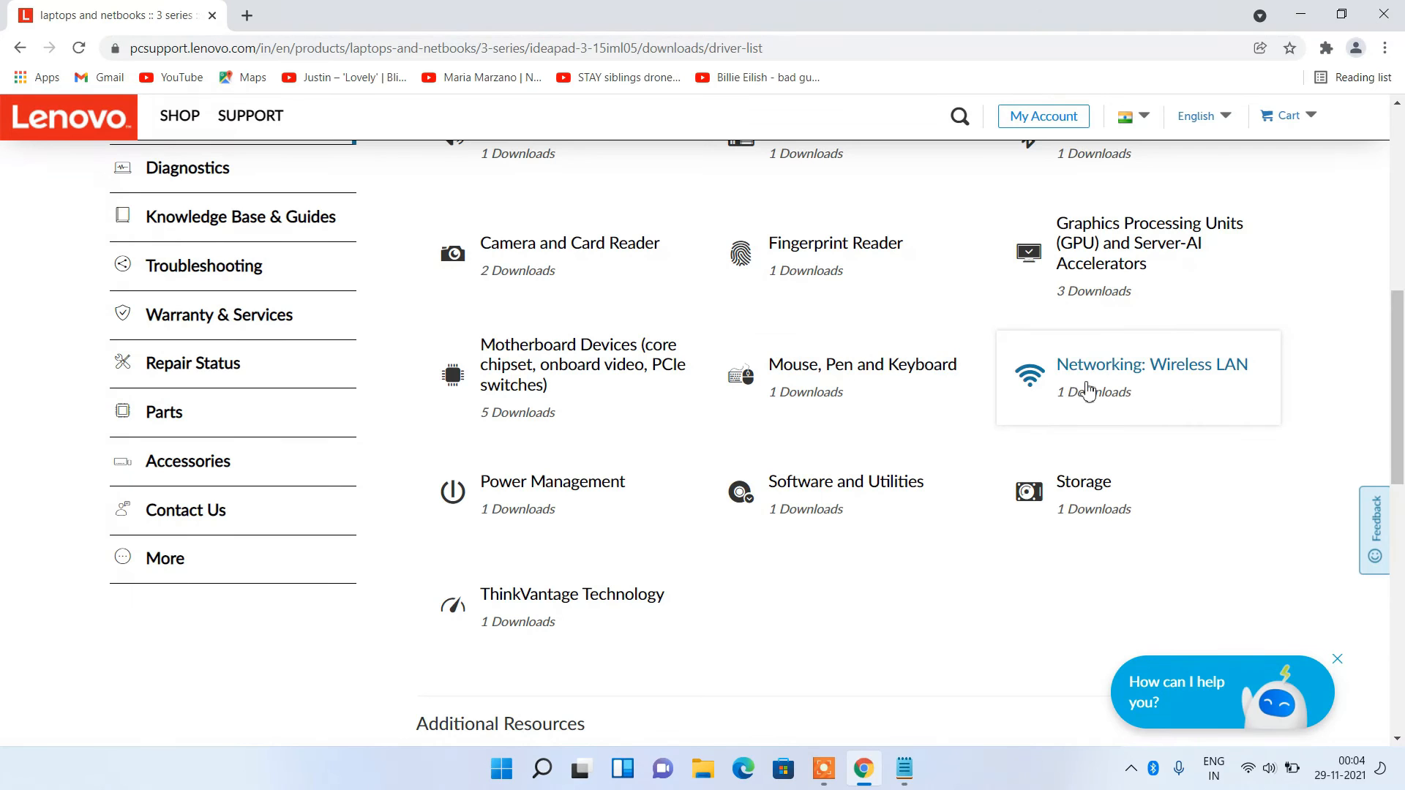
pyautogui.click(1169, 395)
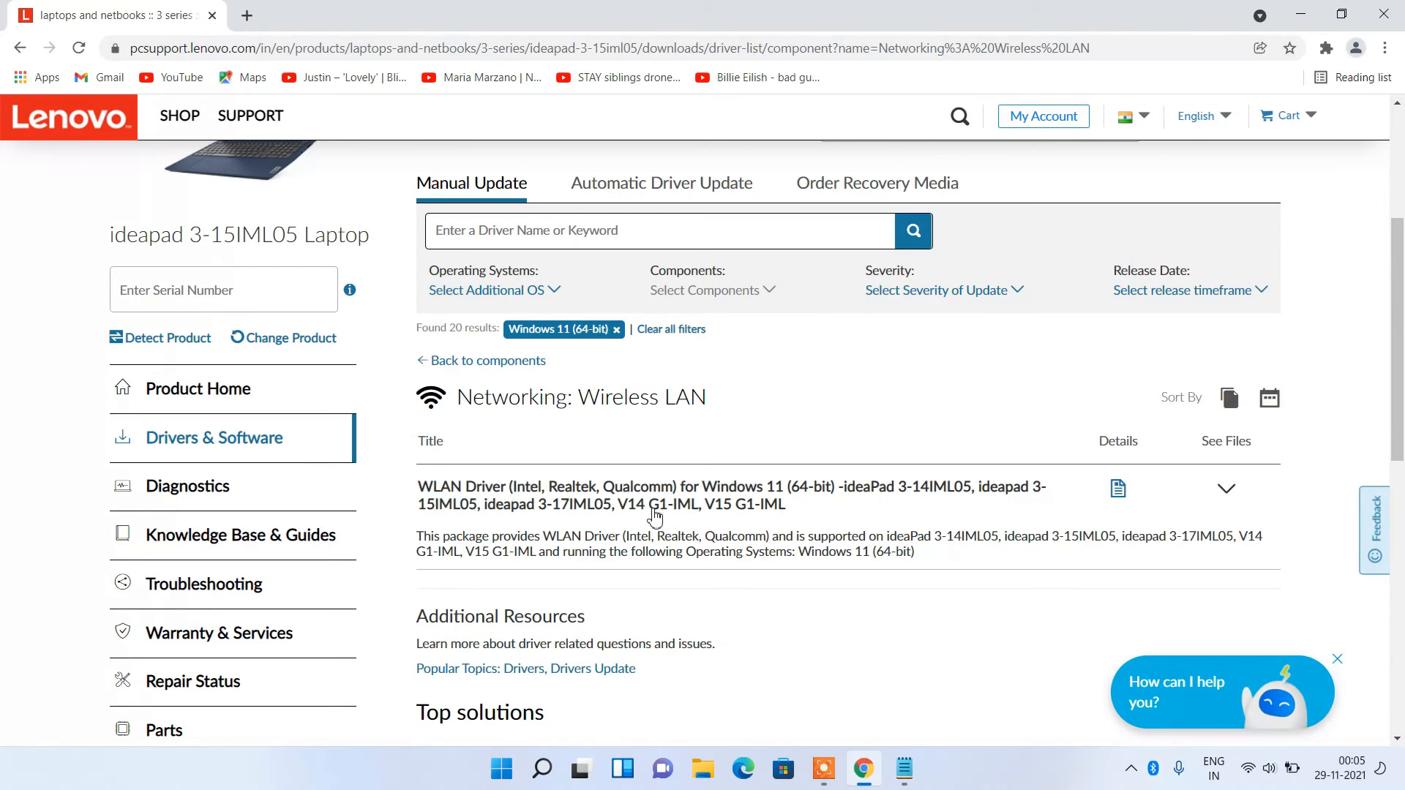
pyautogui.click(1229, 492)
pyautogui.scroll(-2, 1229, 492)
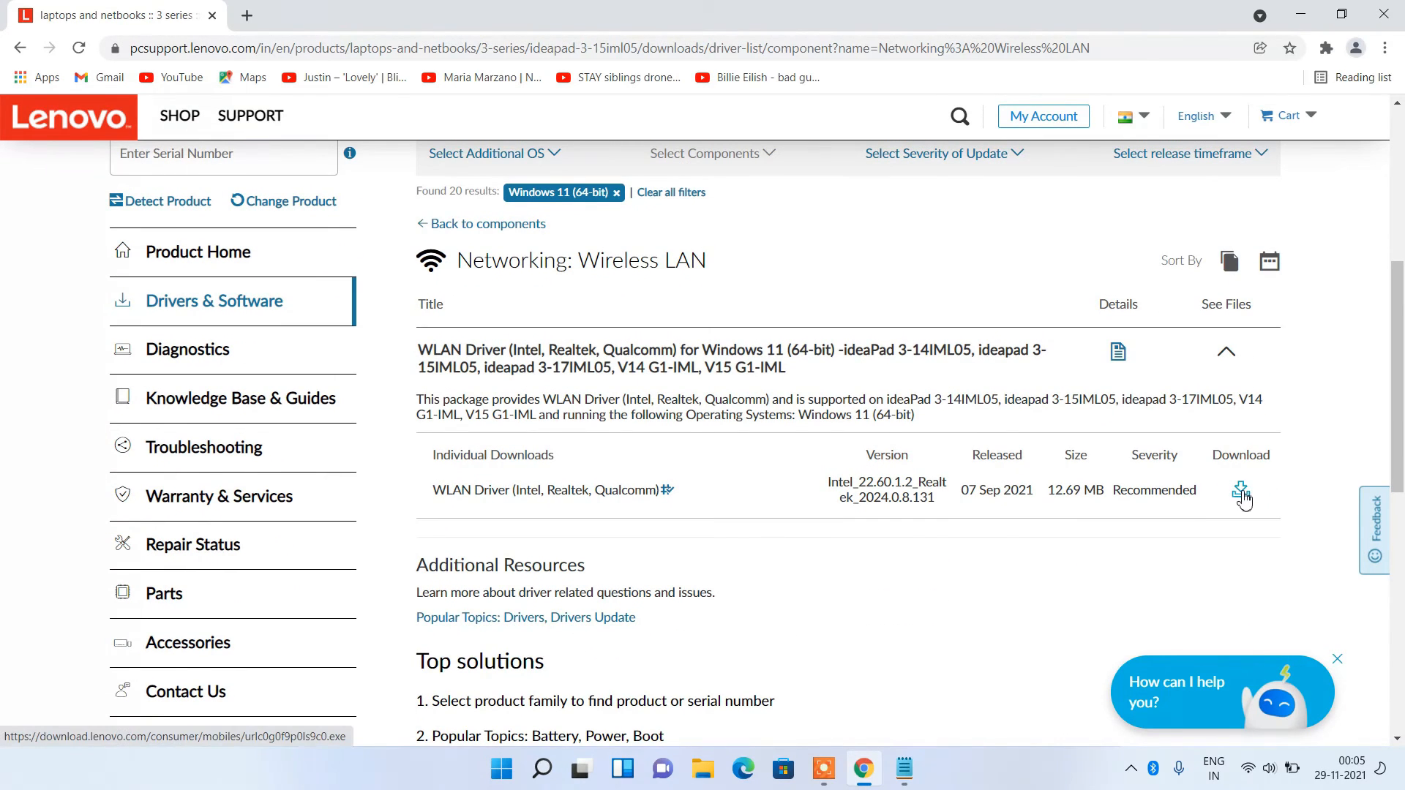
pyautogui.click(1241, 495)
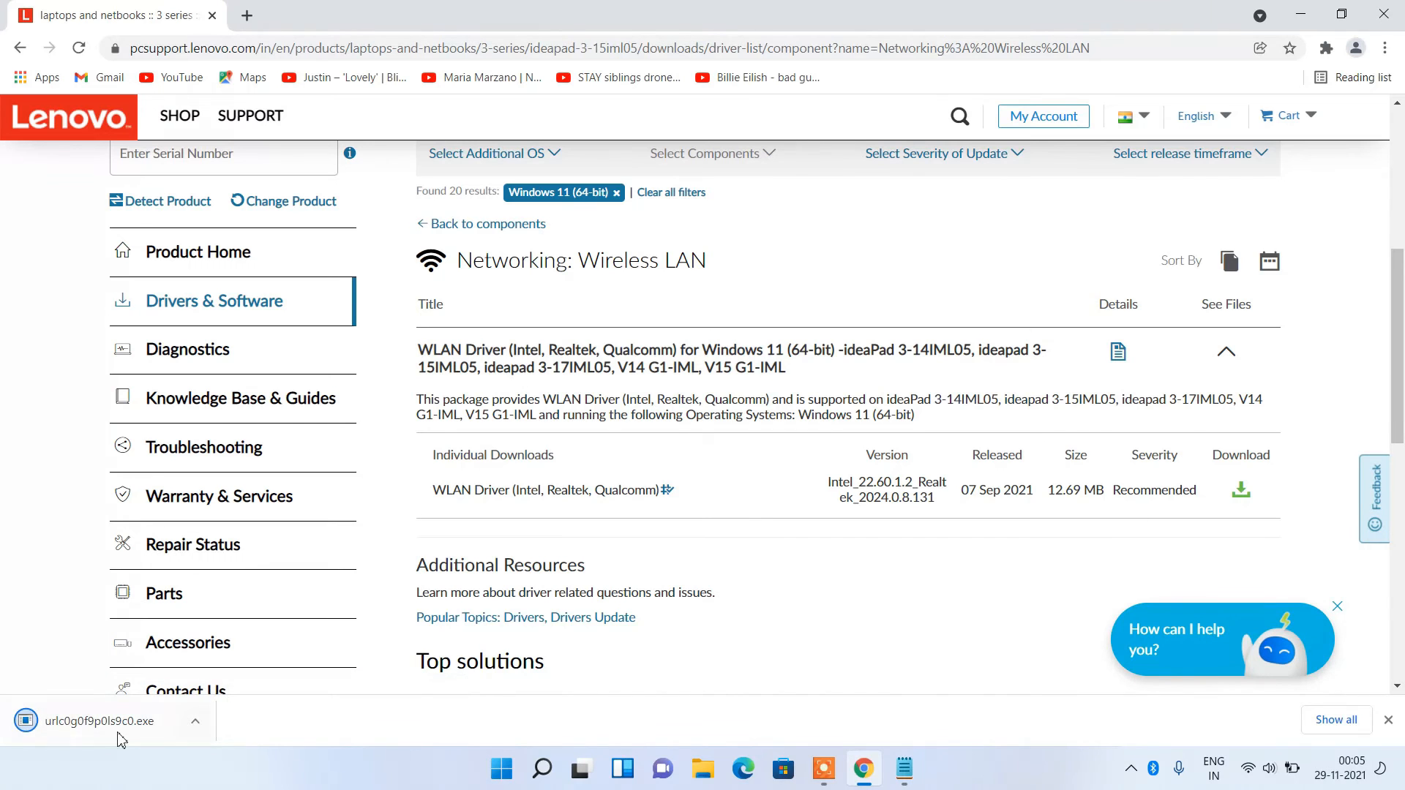
# Step: Locate the downloaded driver installer in the Downloads folder and paste it onto the desktop
pyautogui.click(195, 724)
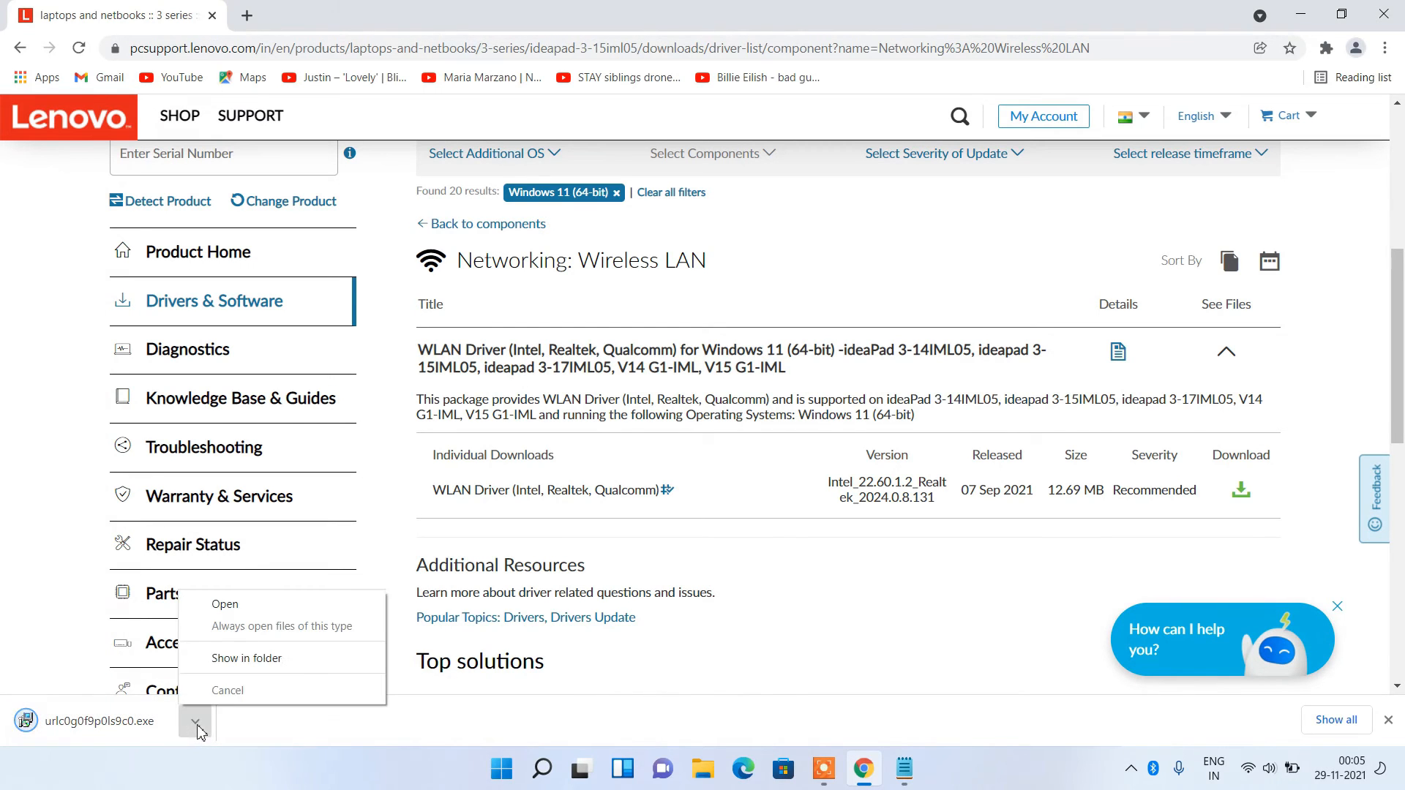
pyautogui.click(292, 662)
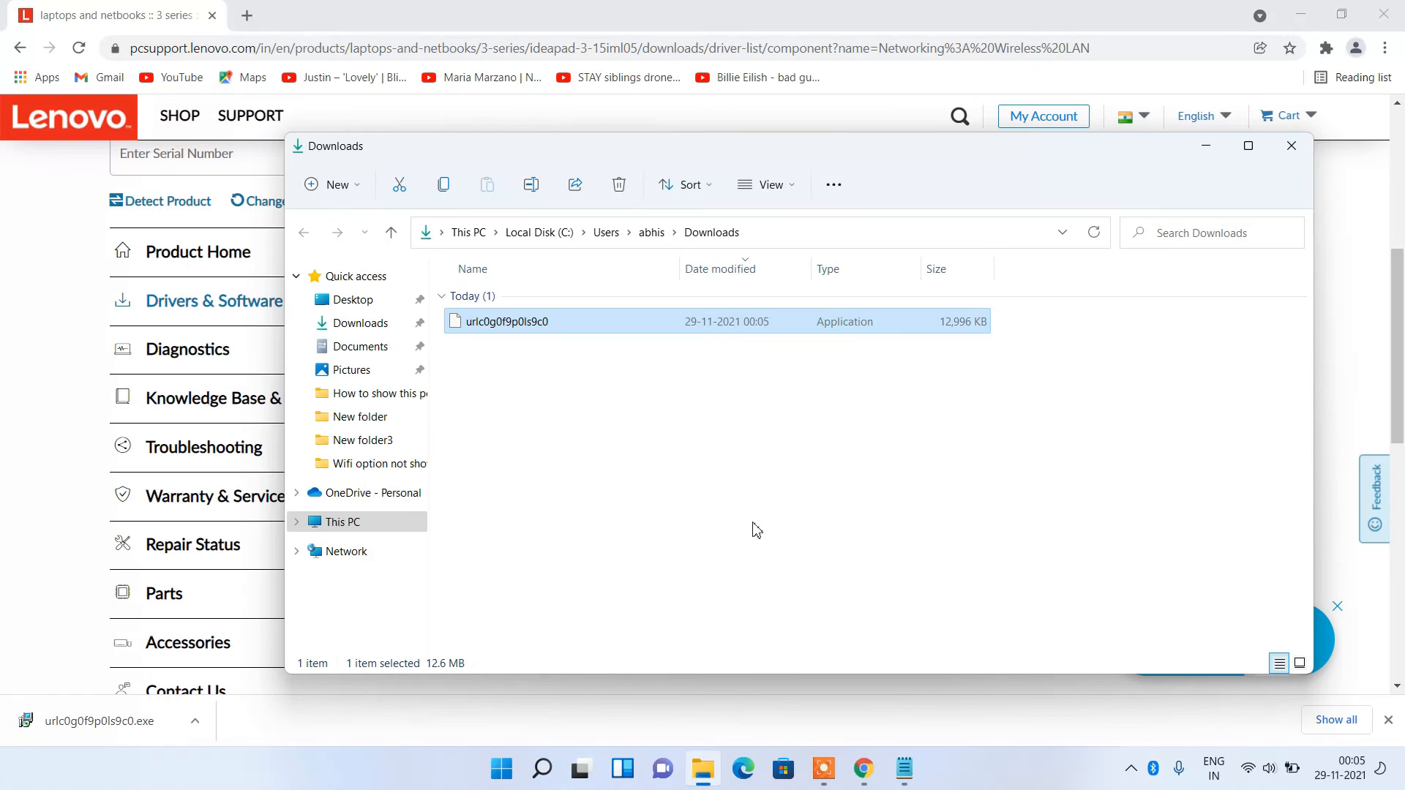
pyautogui.click(1291, 145)
pyautogui.click(1300, 15)
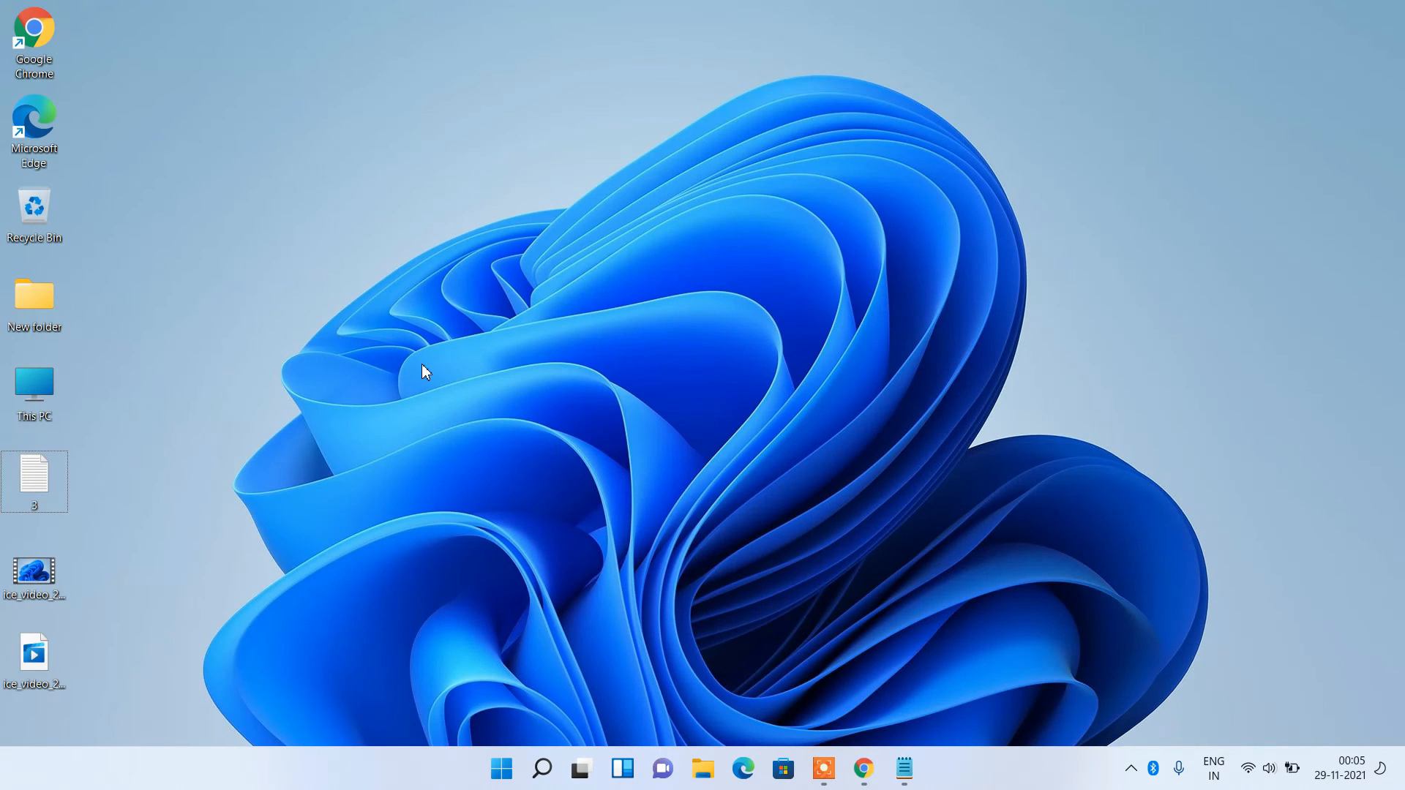
pyautogui.hotkey('ctrl', 'v')
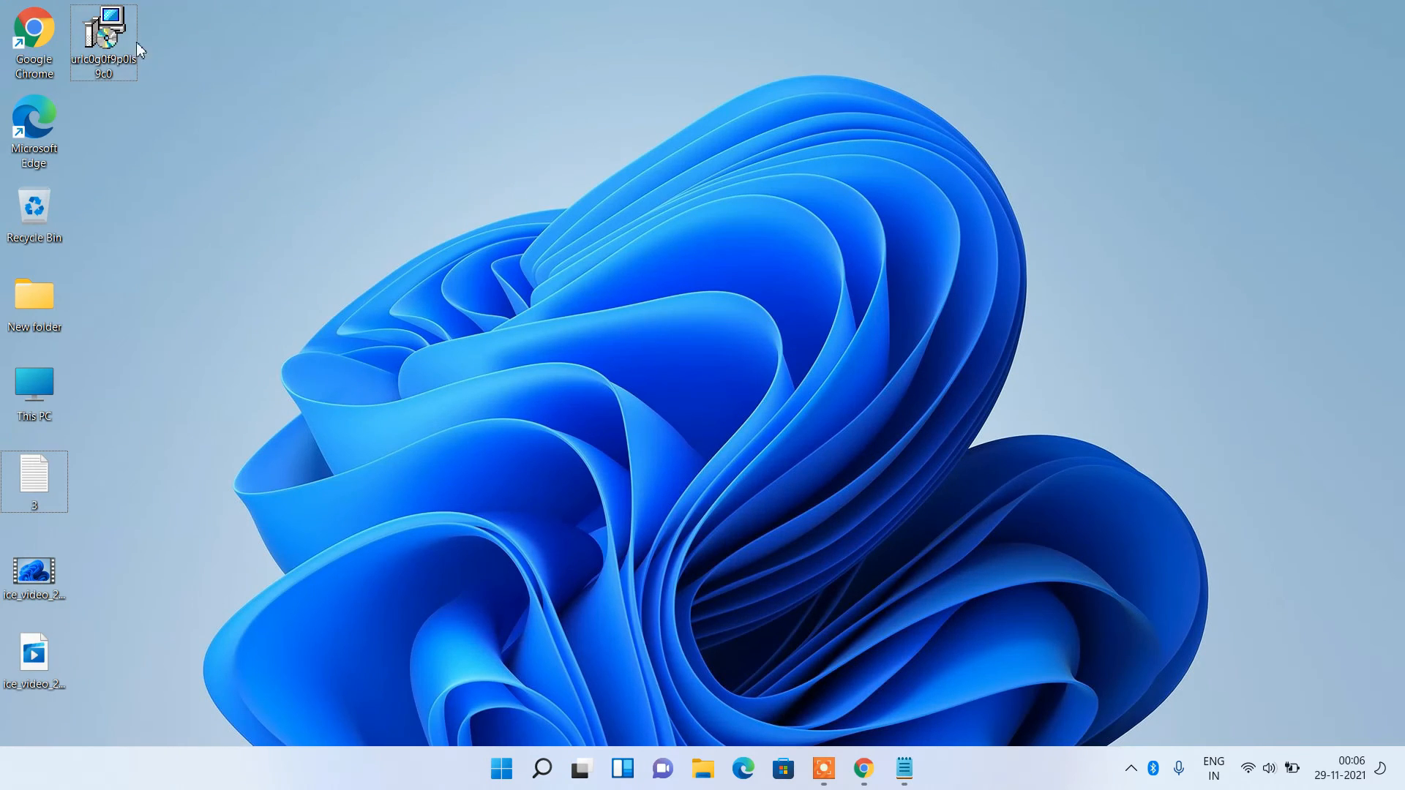
# Step: Run the driver installer from the desktop, accept the license agreement, and complete the WLAN Driver setup with the Install option
pyautogui.doubleClick(115, 47)
pyautogui.click(716, 423)
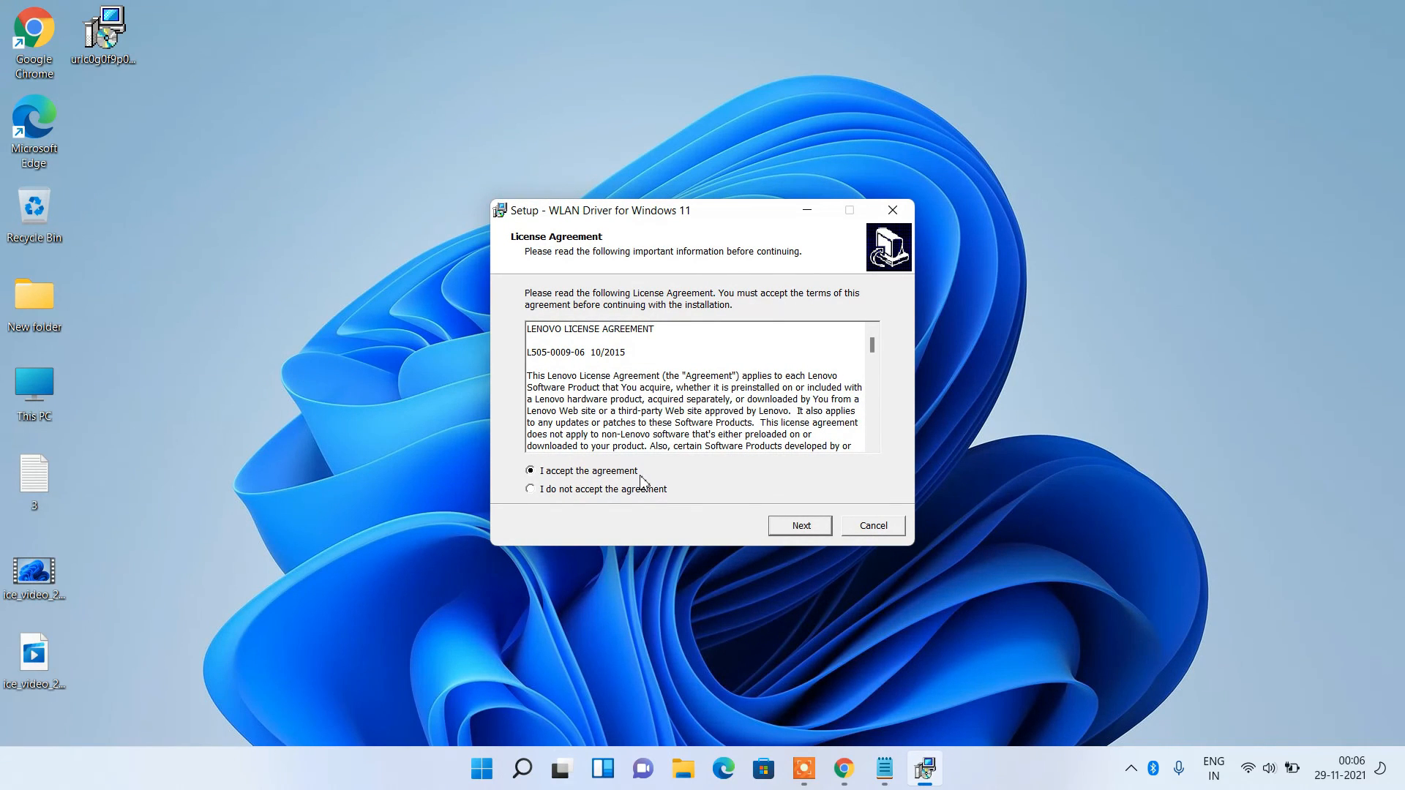
pyautogui.click(788, 527)
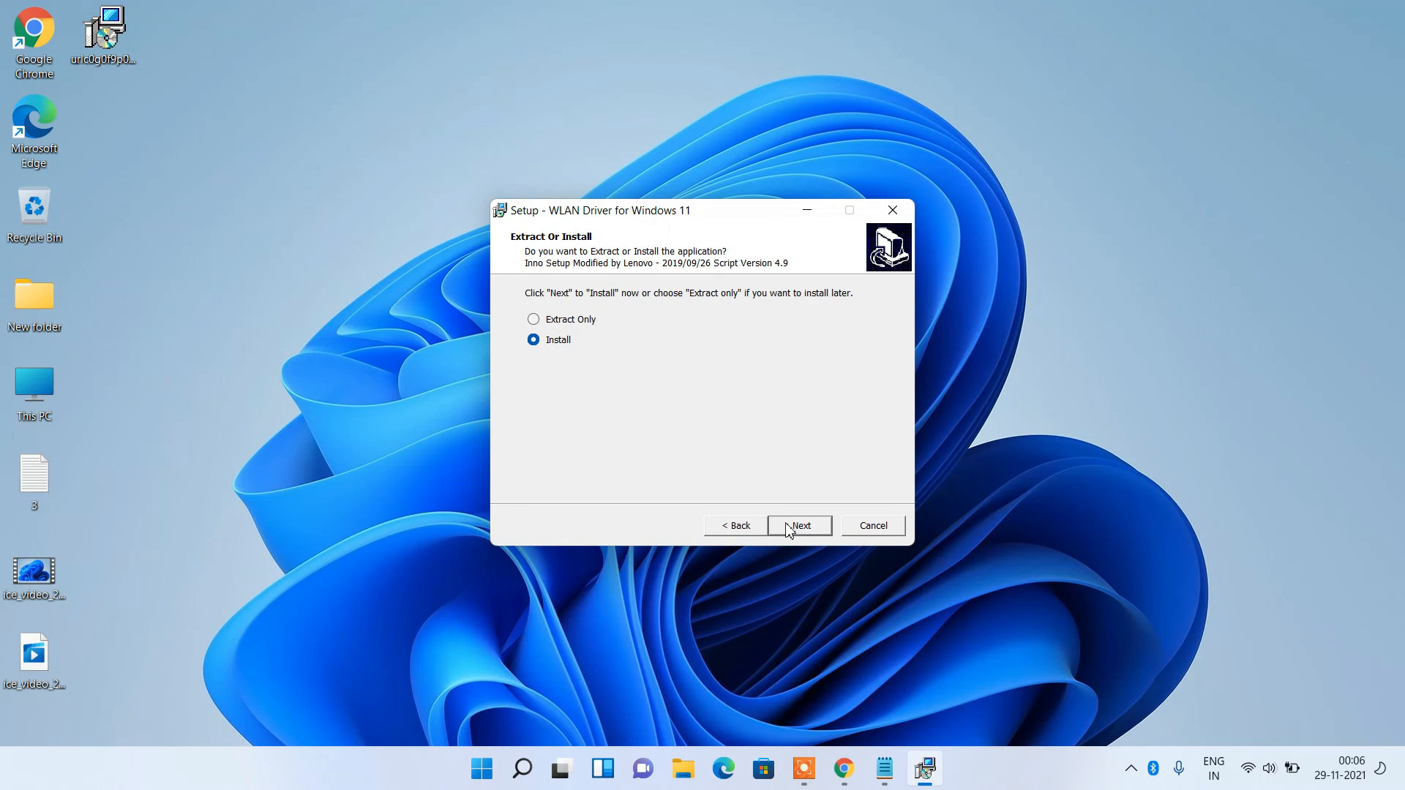
pyautogui.click(800, 527)
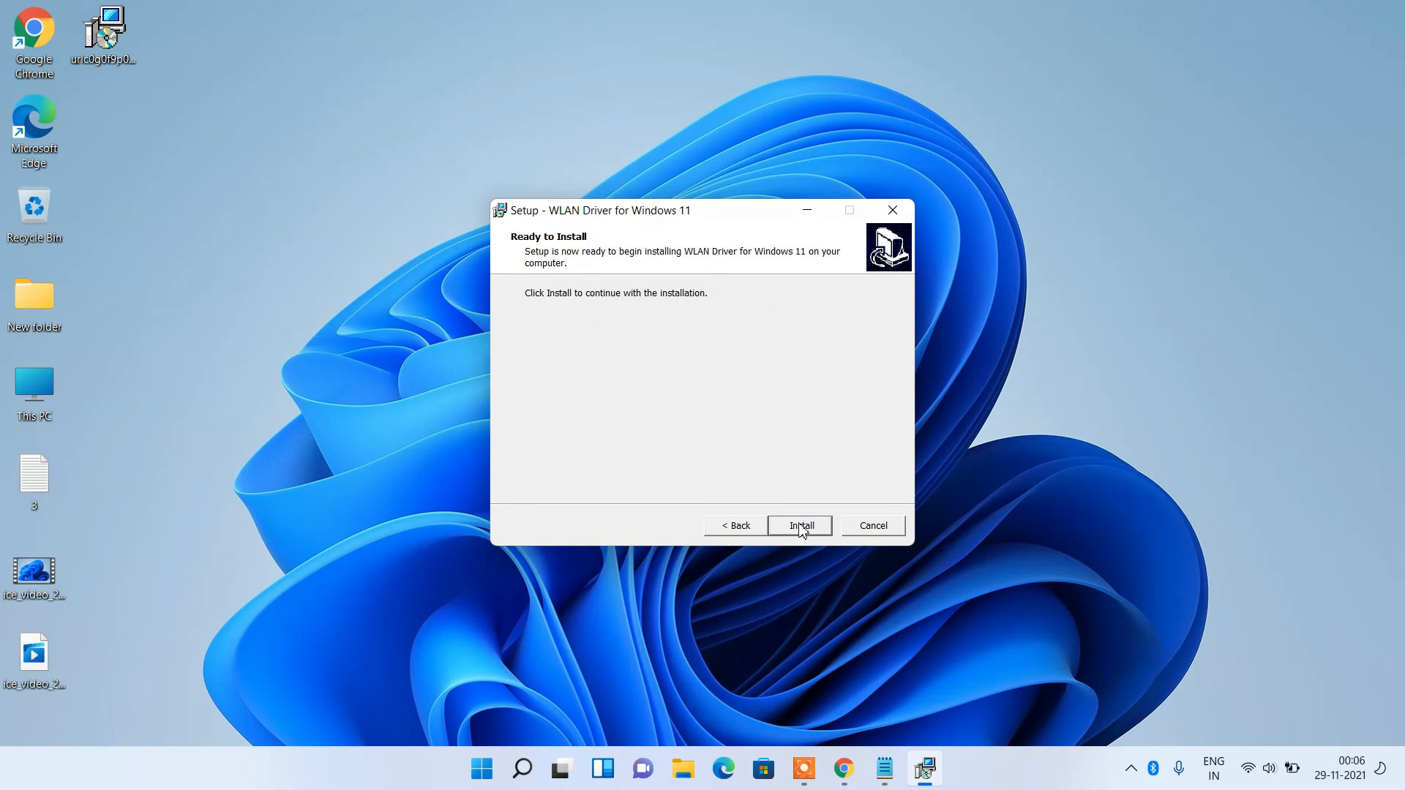
pyautogui.click(801, 527)
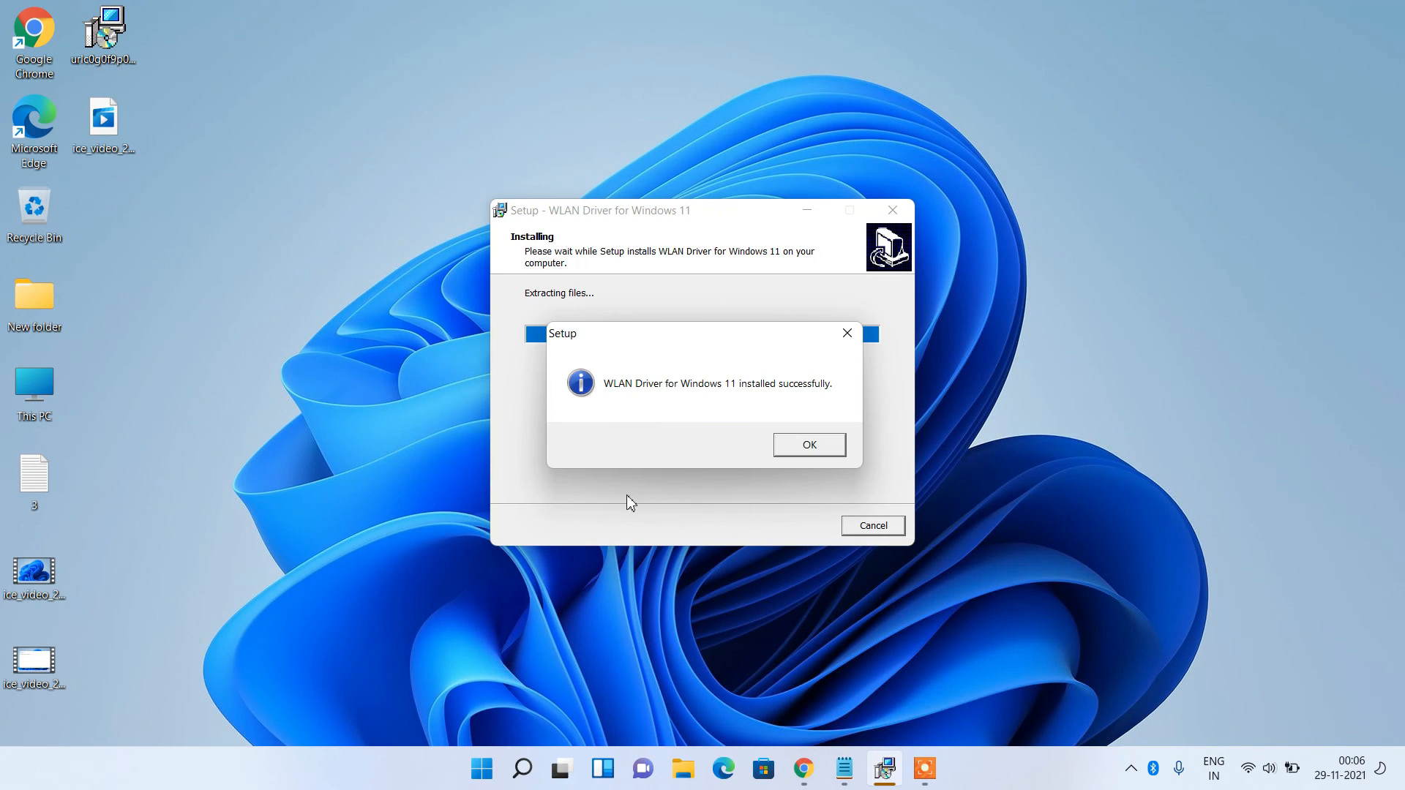
pyautogui.click(809, 447)
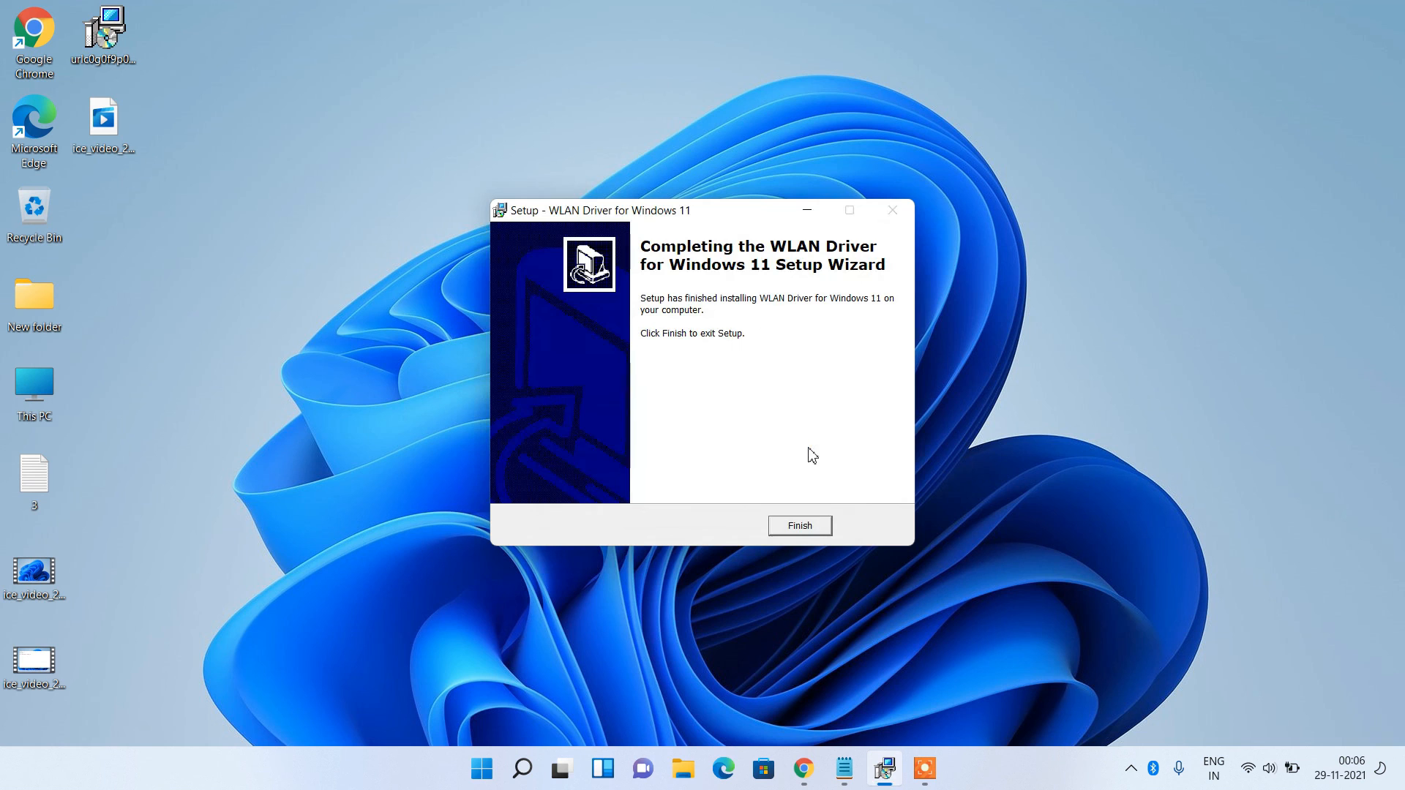
pyautogui.click(800, 524)
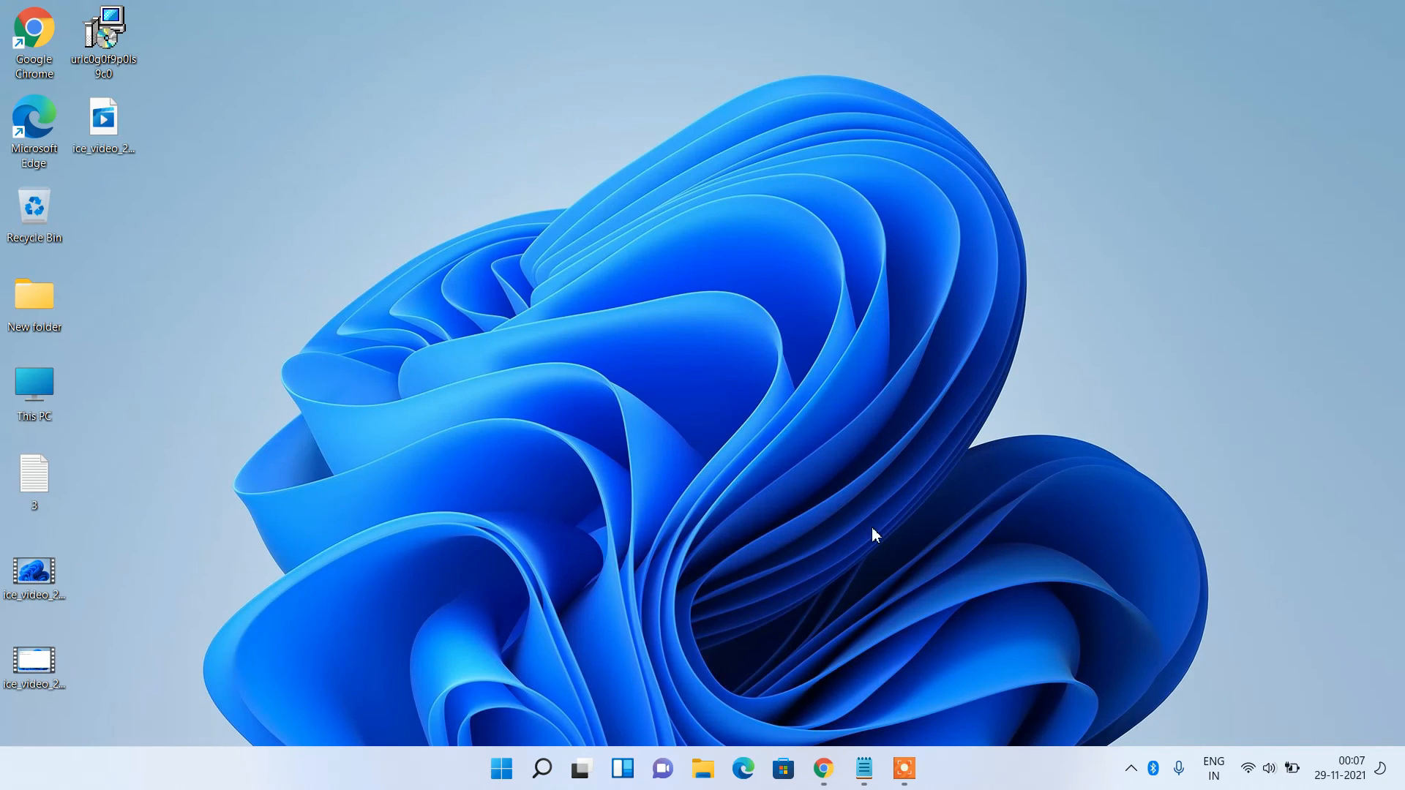
# Step: Check the available Wi-Fi networks in the quick settings and close the list
pyautogui.click(1289, 768)
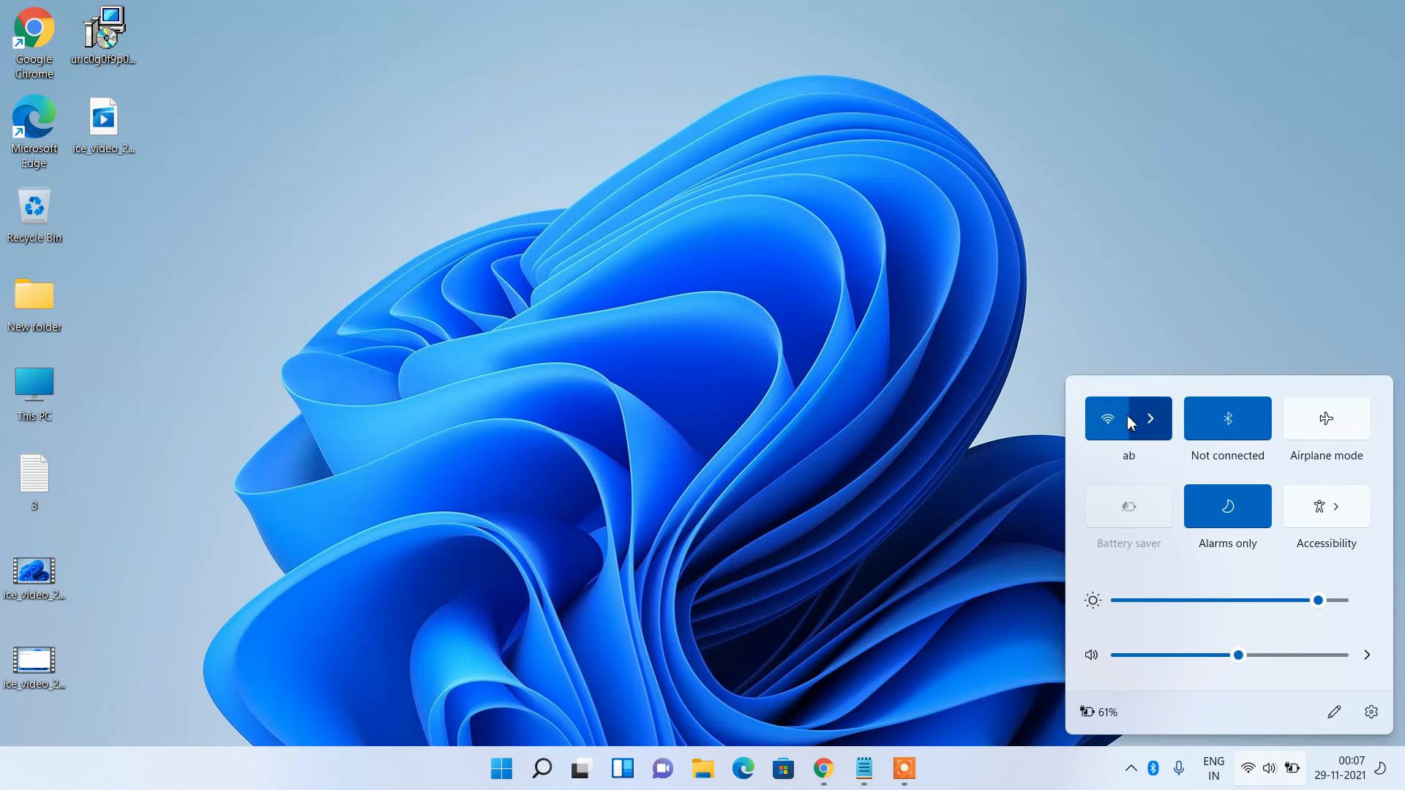
pyautogui.click(1150, 418)
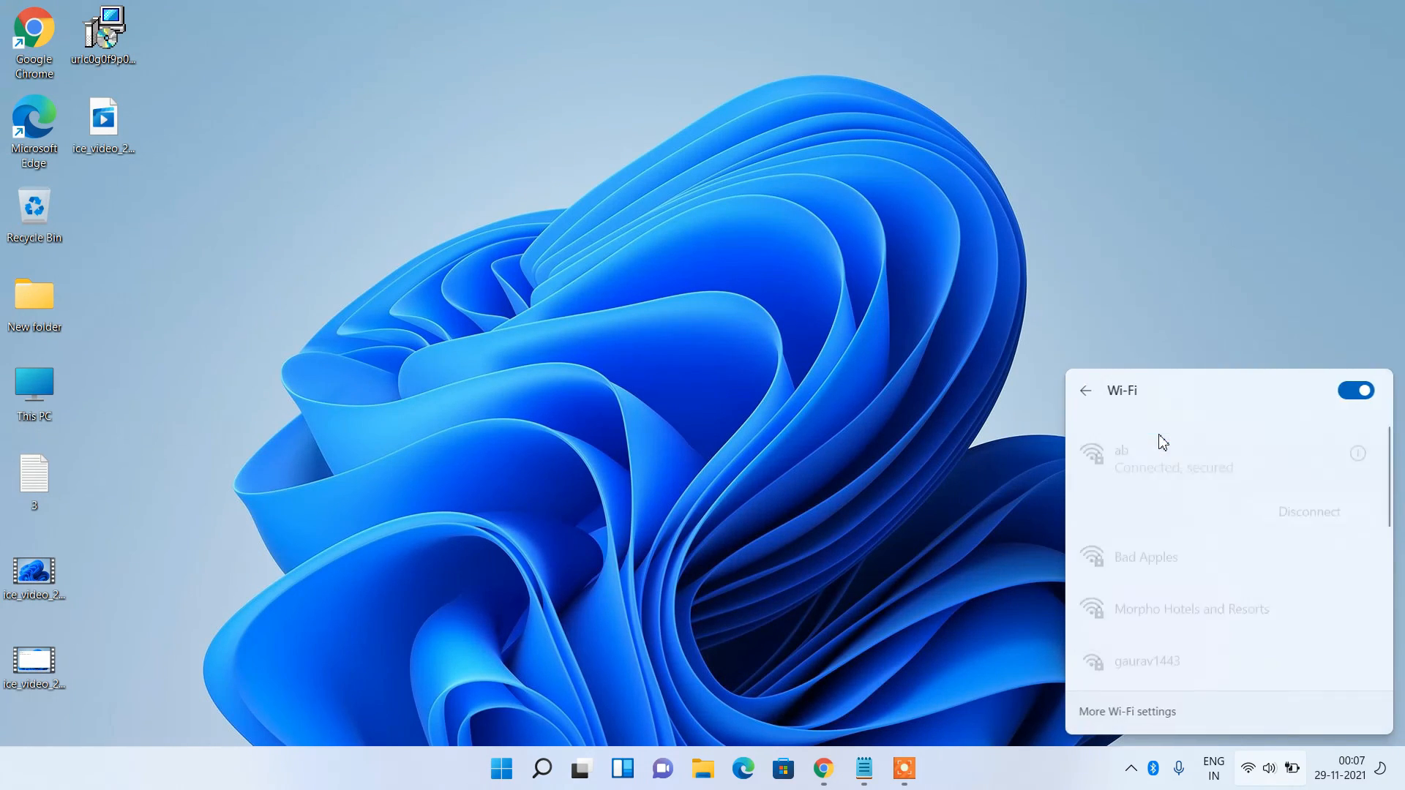
pyautogui.click(792, 464)
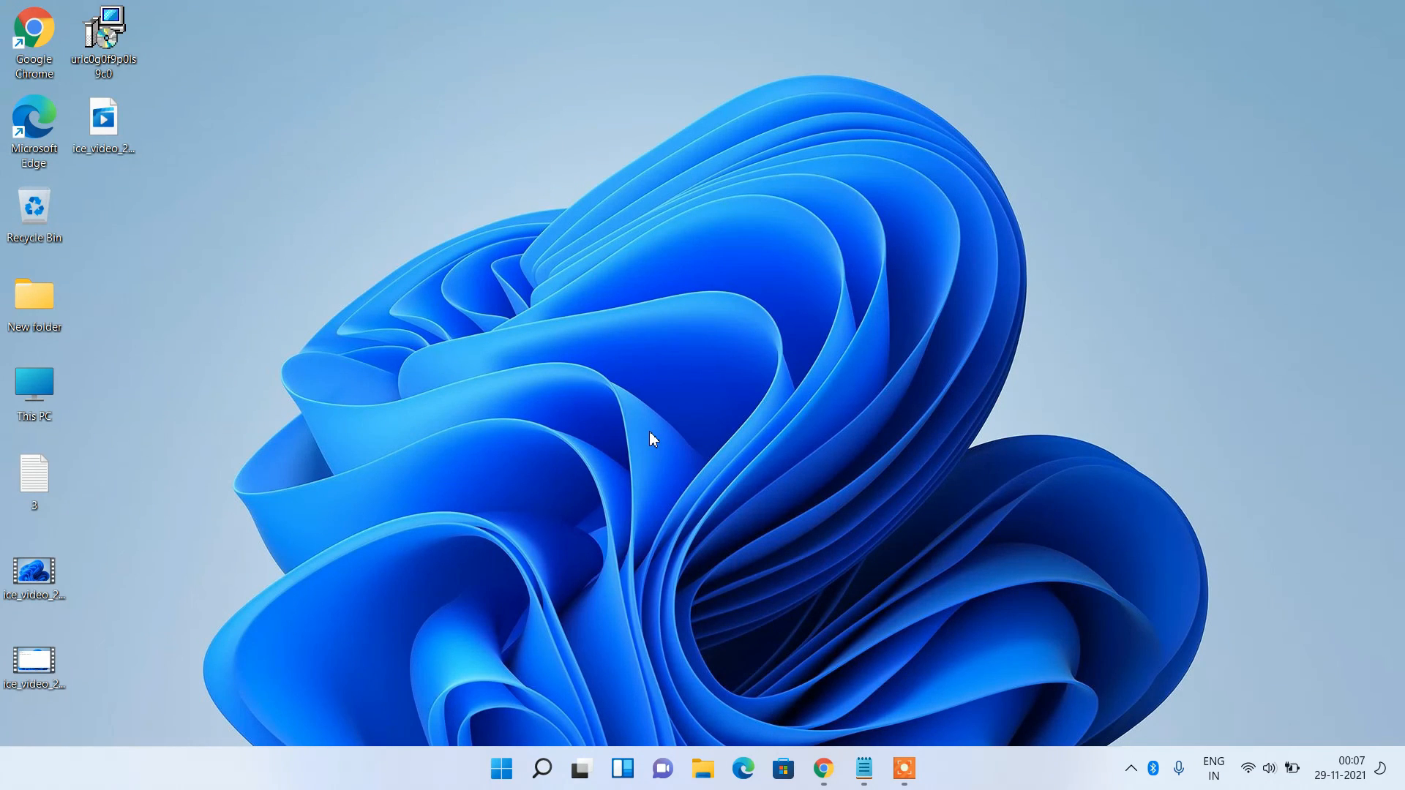